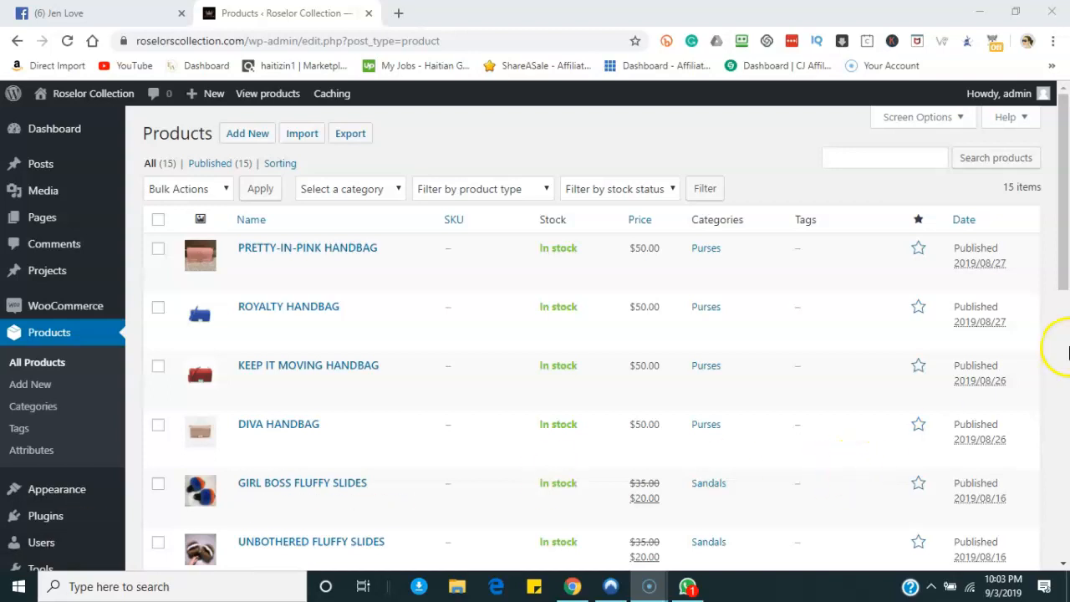
- Open the GIRL BOSS FLUFFY SLIDES product from the product list for editing
{"action": "left_click", "coordinate": [1066, 174]}
{"action": "left_click_drag", "start_coordinate": [1066, 173], "coordinate": [1066, 239]}
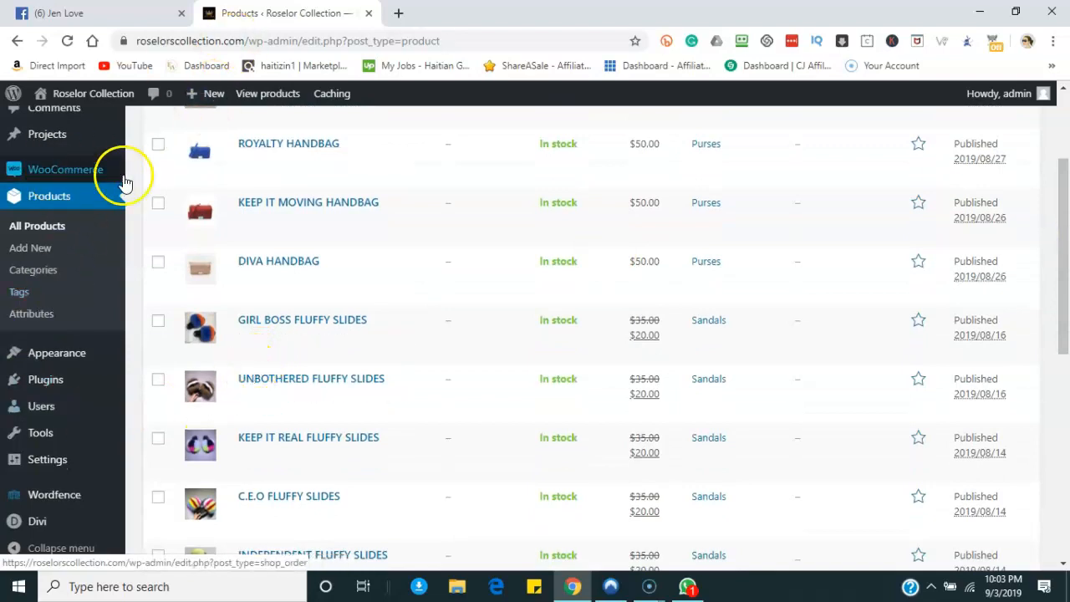
{"action": "mouse_move", "coordinate": [334, 196]}
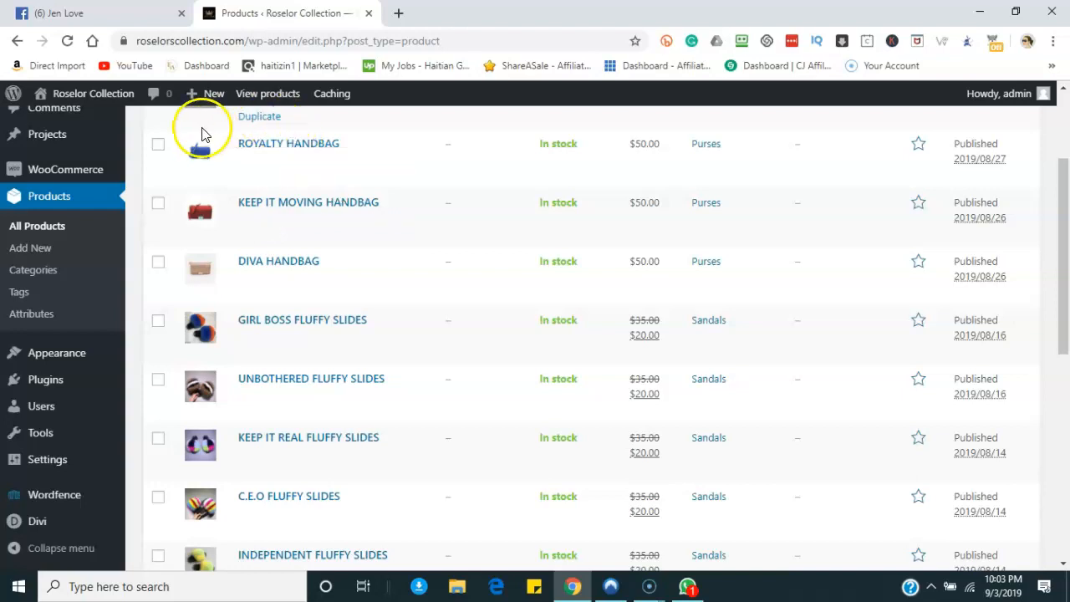
{"action": "left_click_drag", "start_coordinate": [1061, 222], "coordinate": [1066, 119]}
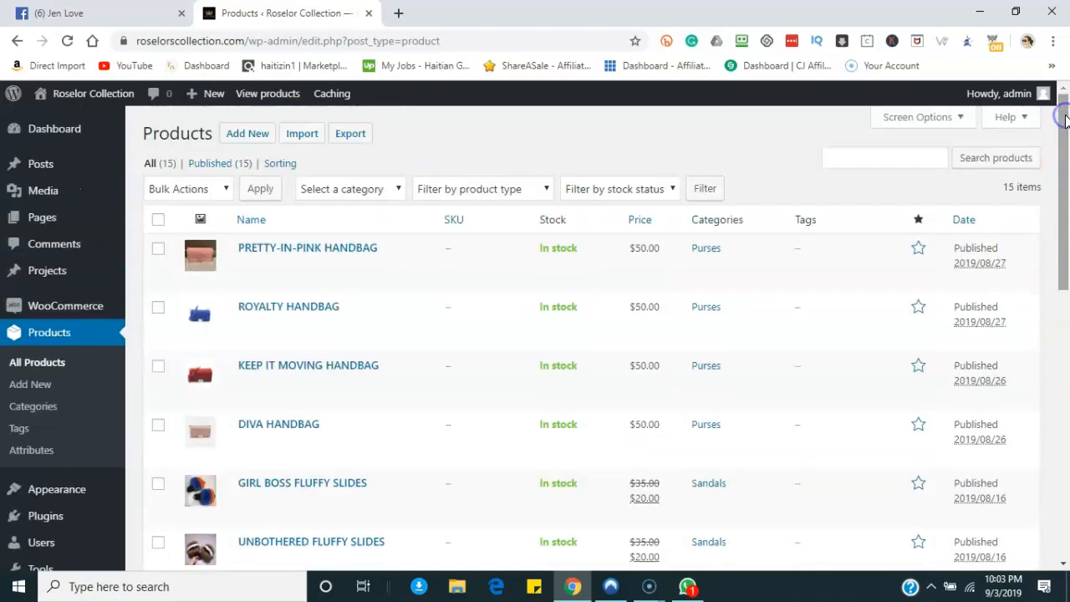
{"action": "mouse_move", "coordinate": [52, 144]}
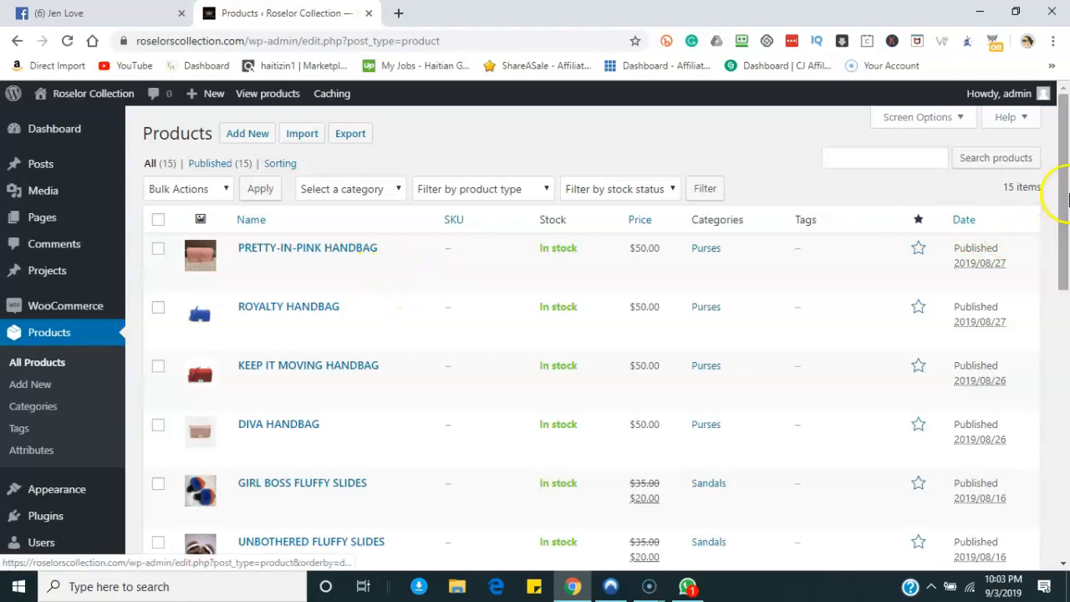
{"action": "left_click_drag", "start_coordinate": [1064, 138], "coordinate": [1063, 210]}
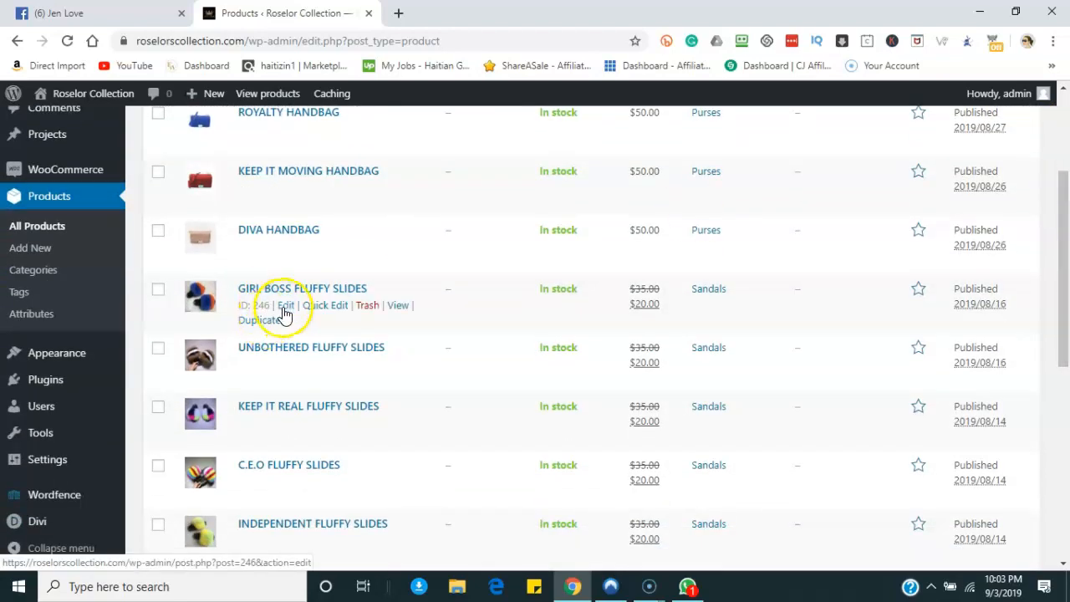
{"action": "left_click", "coordinate": [284, 306]}
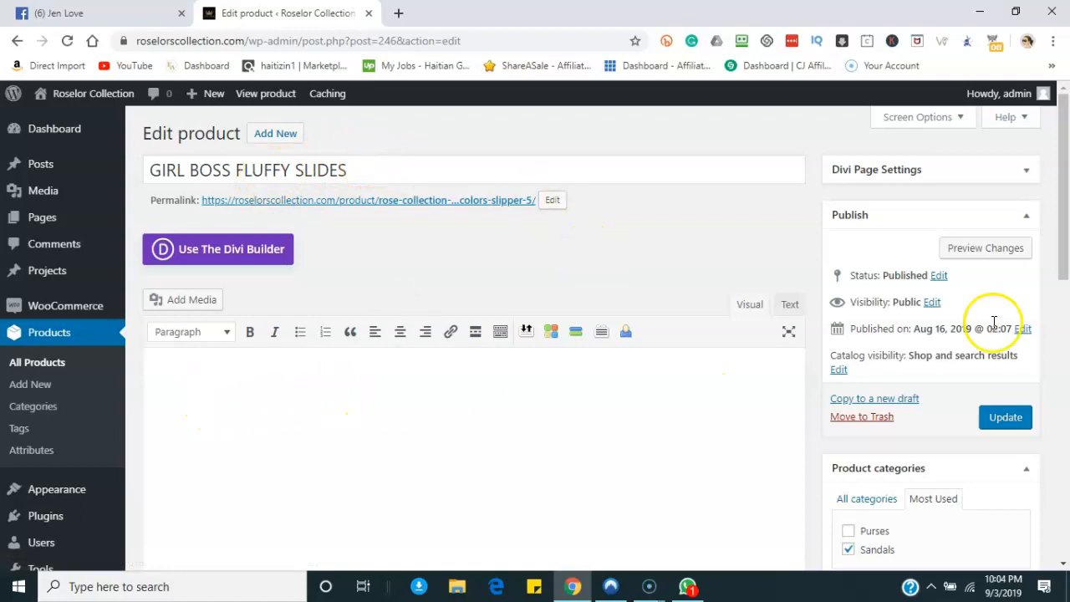
- Set the product image to the existing media library photo of the blue and orange fluffy slides
{"action": "left_click_drag", "start_coordinate": [1062, 251], "coordinate": [1060, 437]}
{"action": "left_click", "coordinate": [860, 437]}
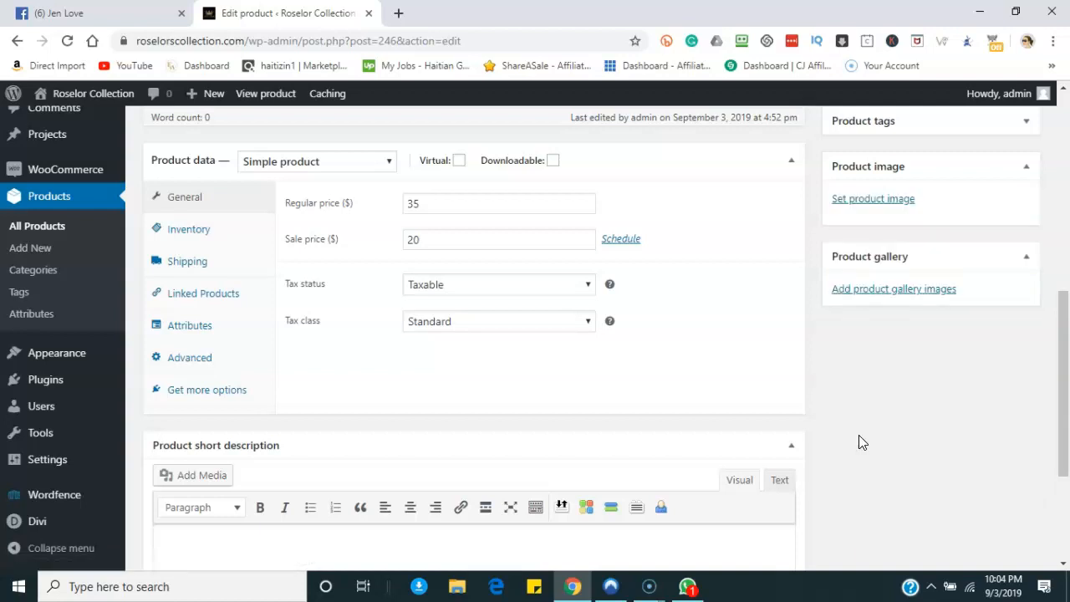
{"action": "left_click", "coordinate": [875, 199]}
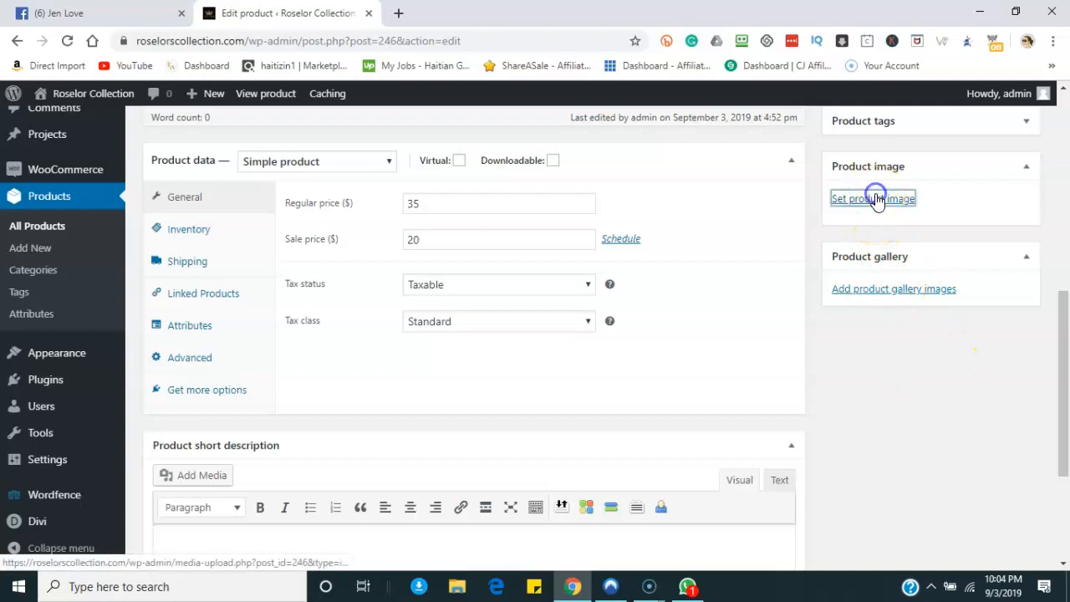
{"action": "left_click", "coordinate": [514, 372]}
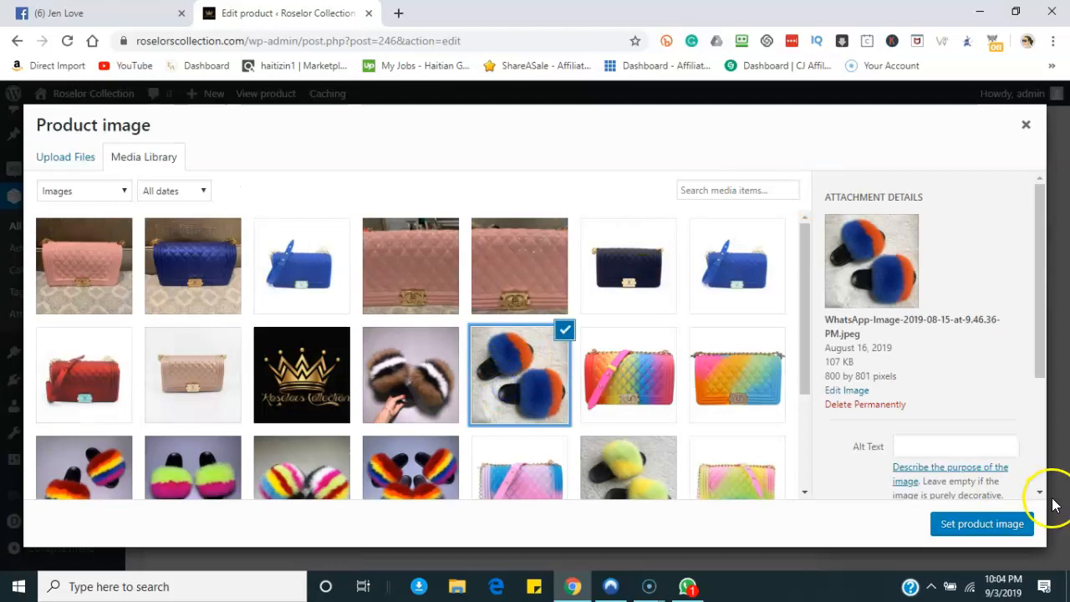
{"action": "left_click", "coordinate": [1004, 520]}
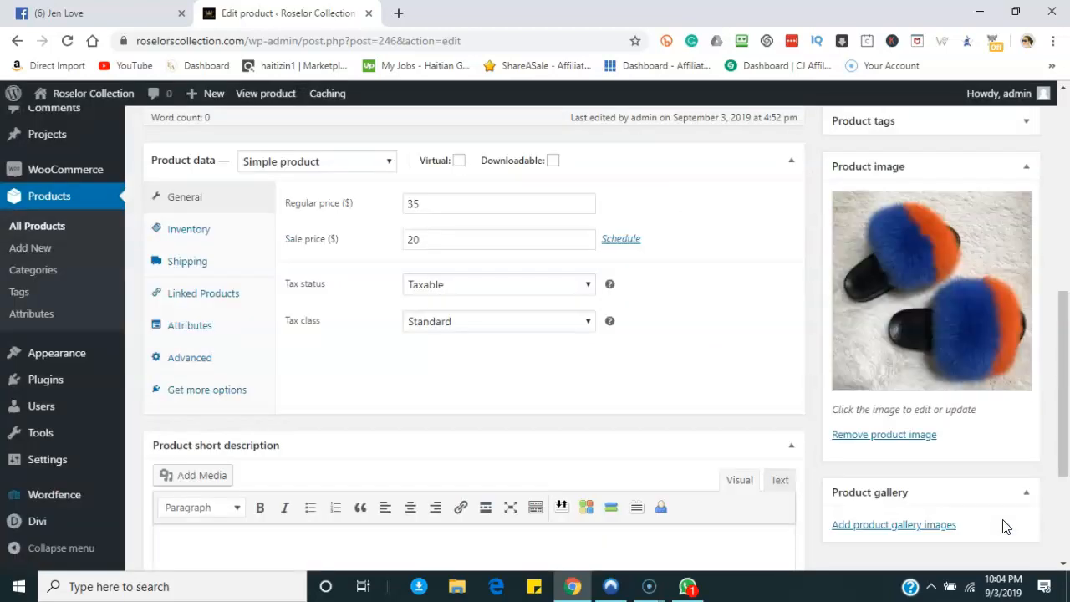
- Change the product type in the product data to Variable product
{"action": "left_click", "coordinate": [1065, 397]}
{"action": "left_click", "coordinate": [388, 164]}
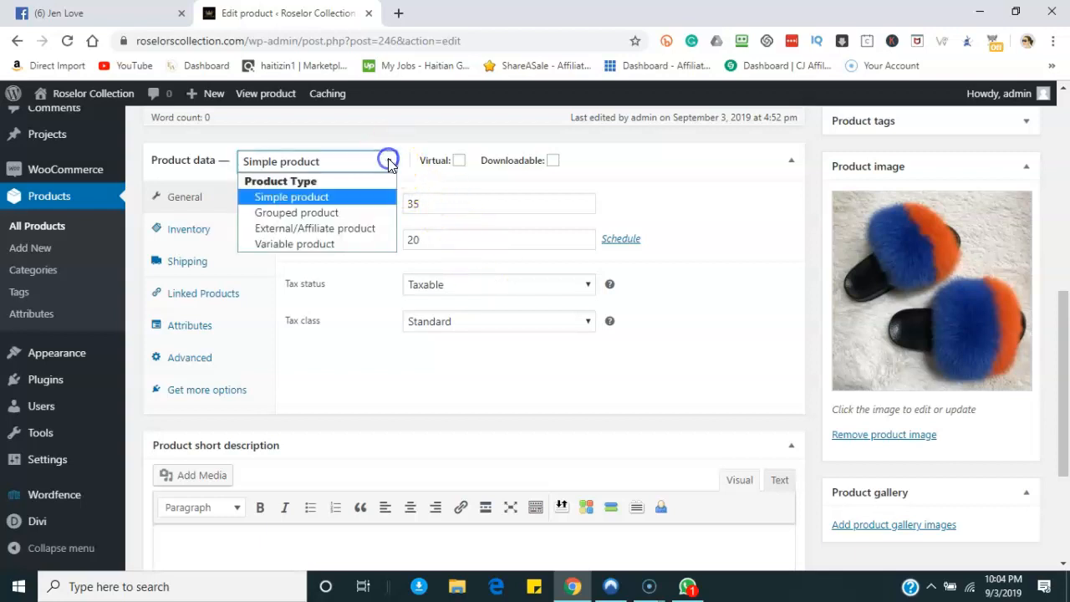
{"action": "left_click", "coordinate": [298, 247]}
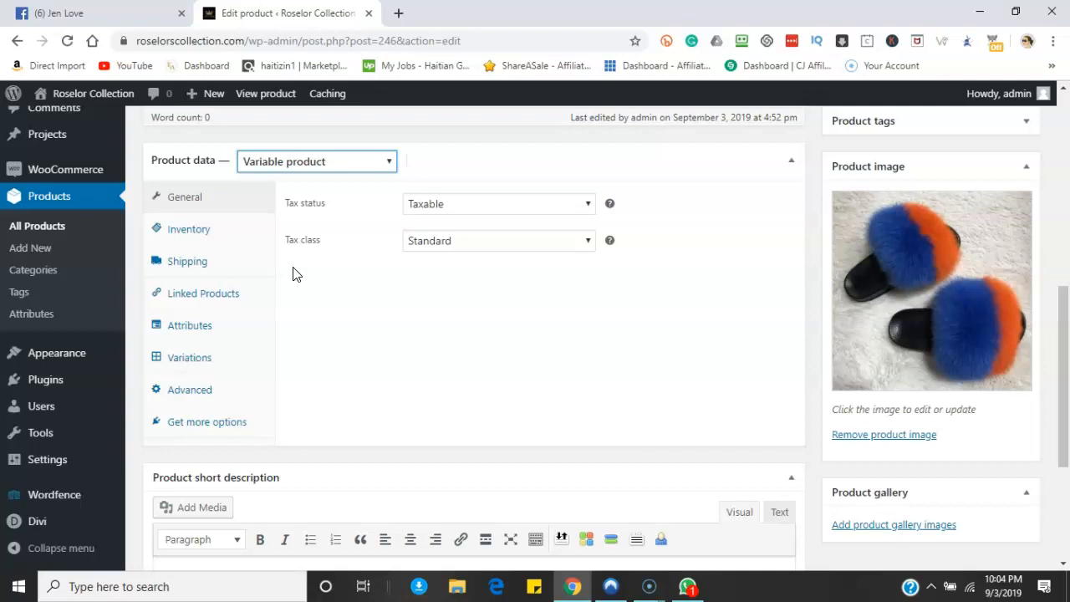
- Review the Adults Size attribute's values and variation settings, and save the product's attributes
{"action": "left_click", "coordinate": [185, 333]}
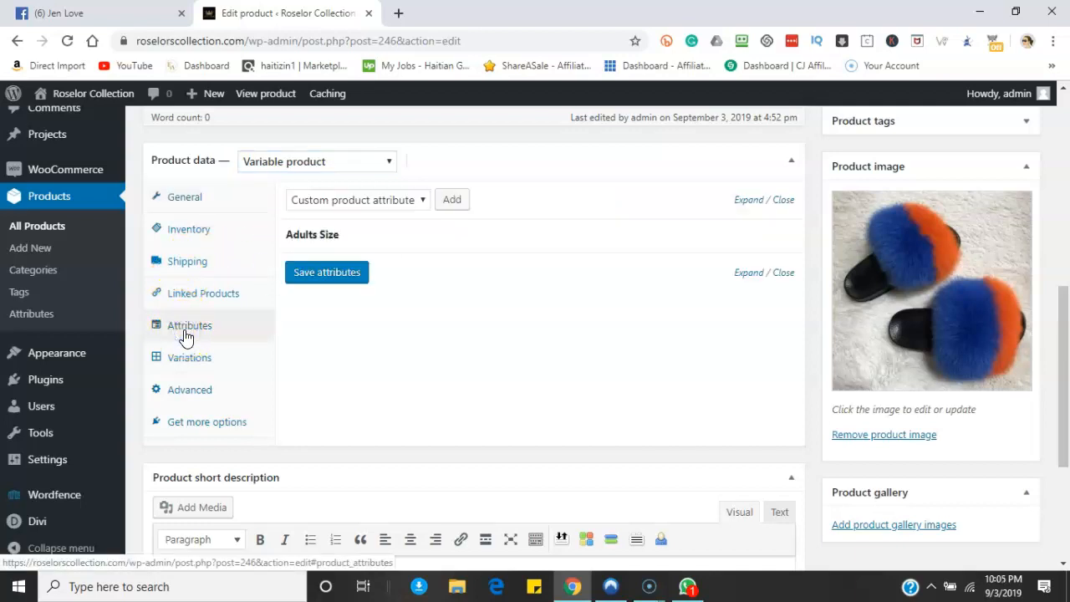
{"action": "mouse_move", "coordinate": [327, 239]}
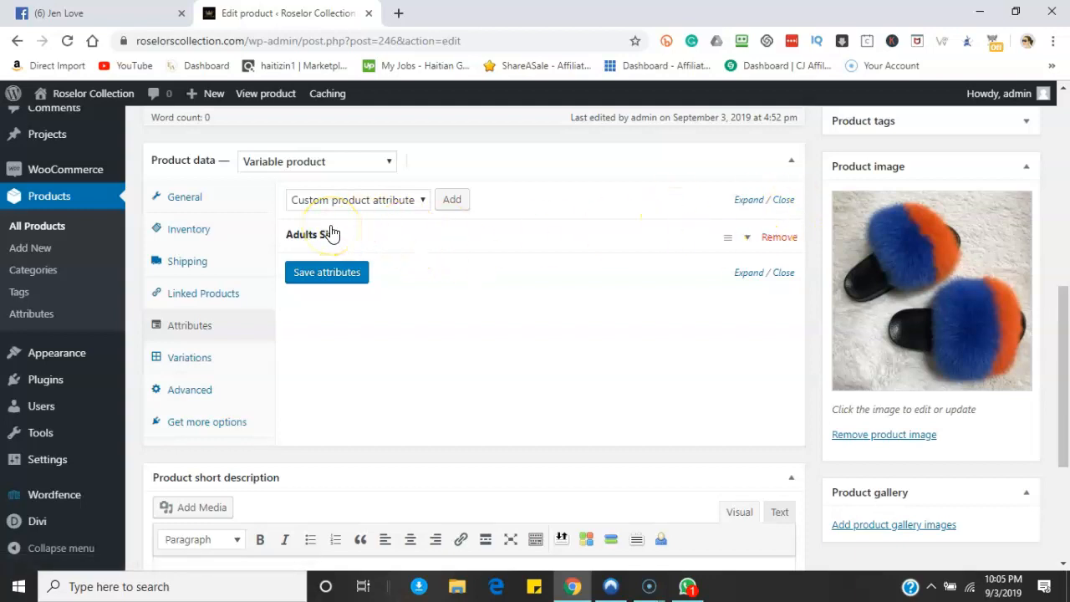
{"action": "left_click", "coordinate": [424, 202]}
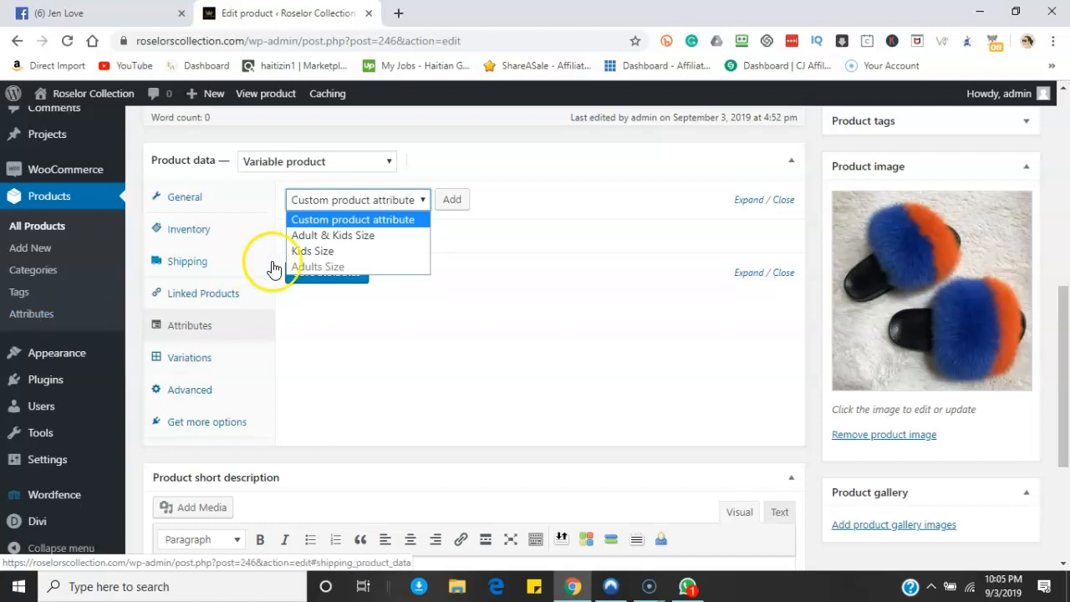
{"action": "left_click", "coordinate": [405, 267]}
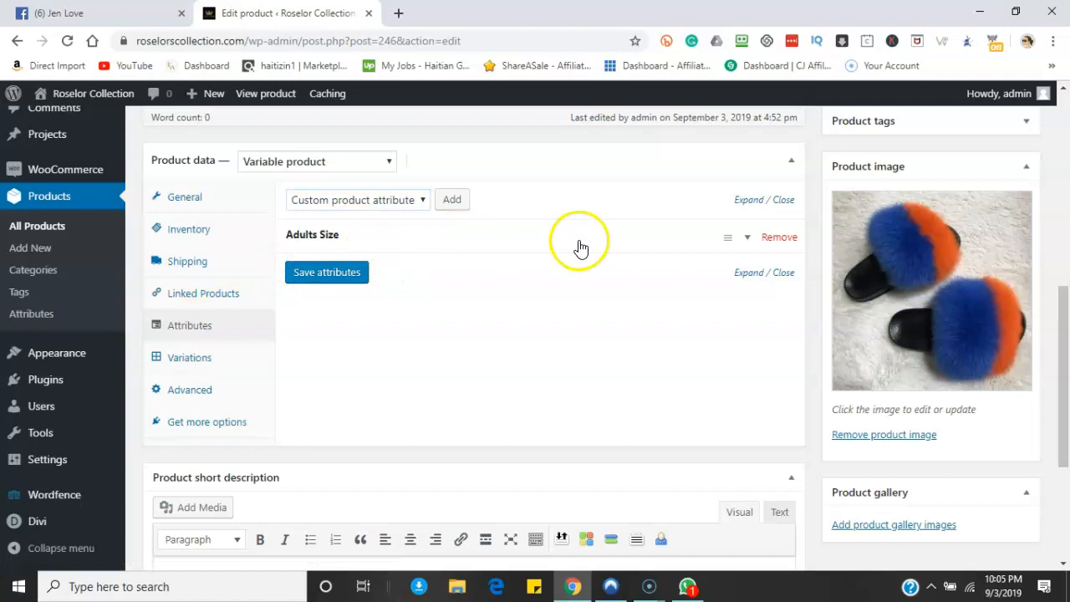
{"action": "left_click", "coordinate": [748, 240]}
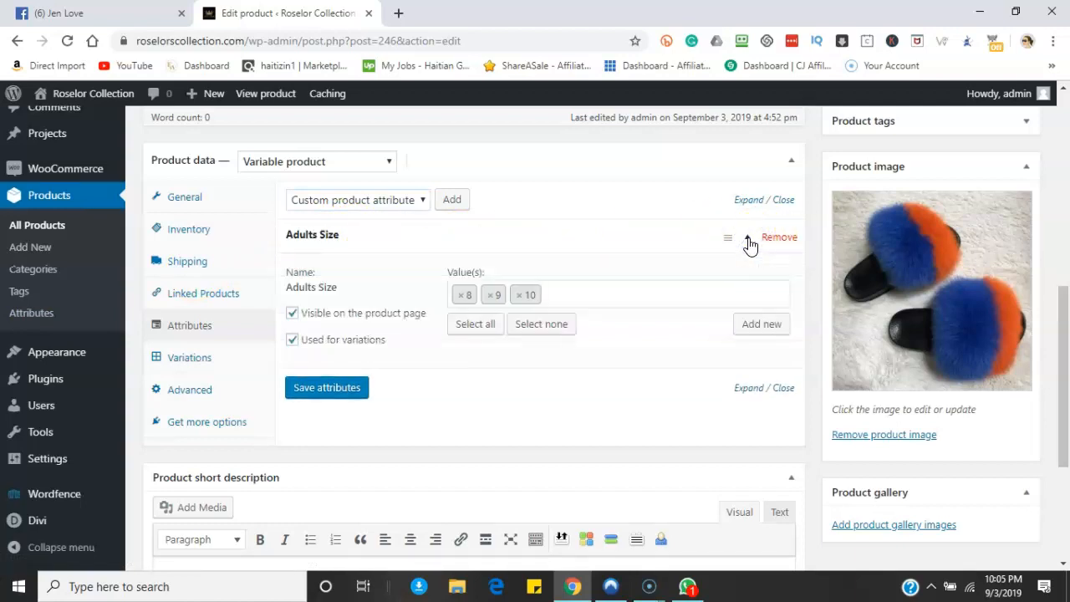
{"action": "left_click", "coordinate": [315, 390]}
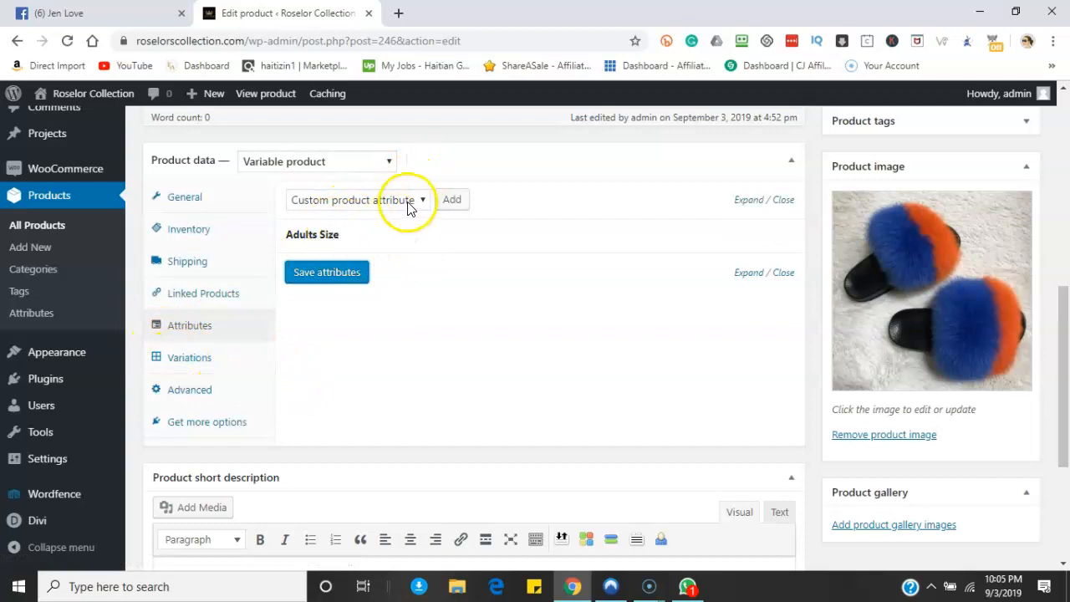
- Create the product's variations from all attributes and confirm linking them
{"action": "left_click", "coordinate": [194, 358]}
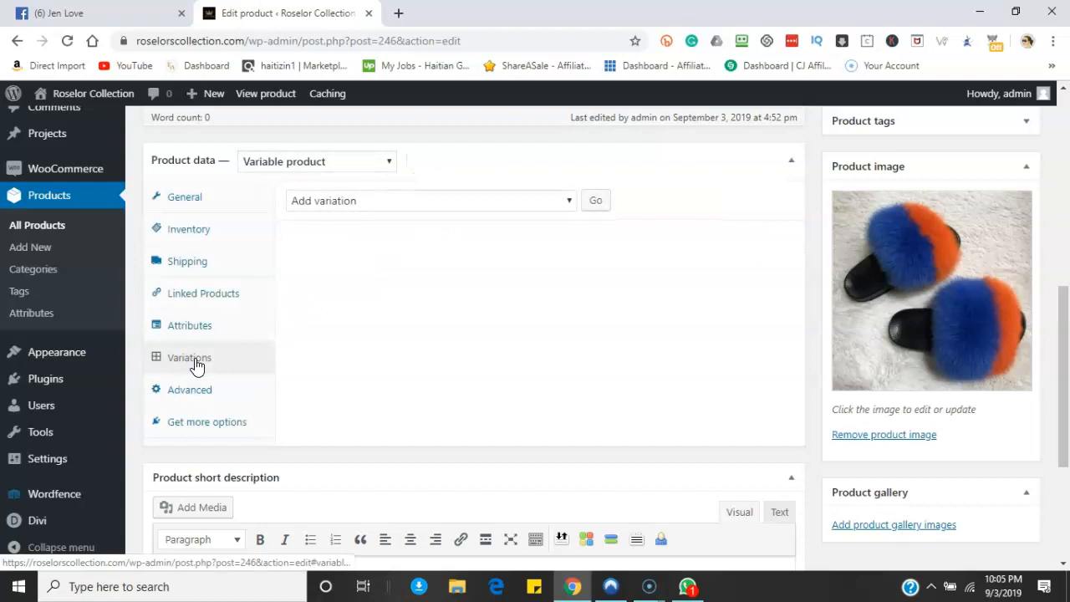
{"action": "left_click", "coordinate": [568, 202]}
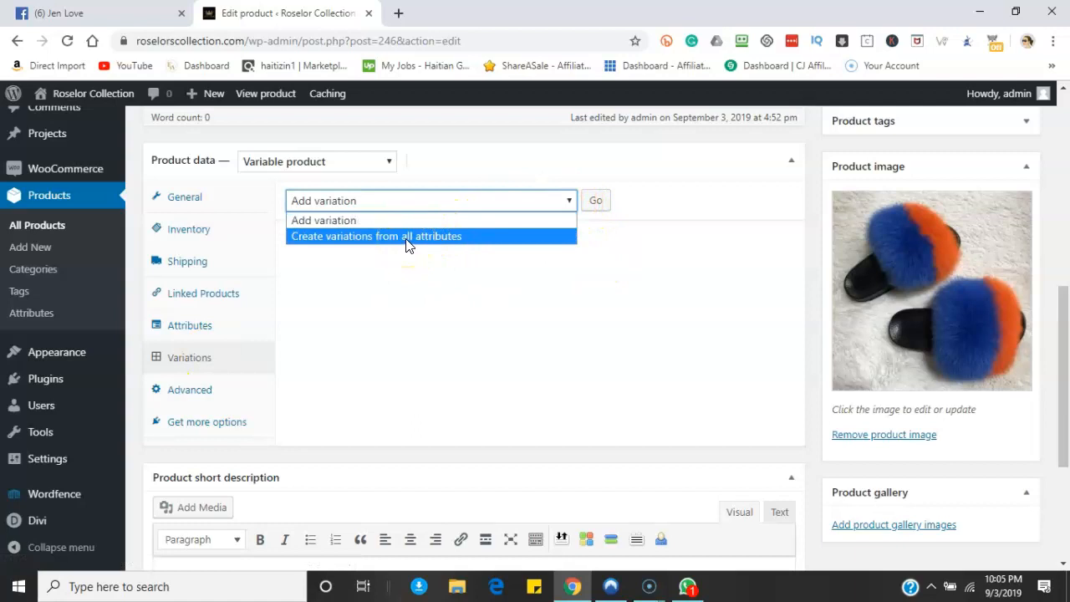
{"action": "left_click", "coordinate": [407, 239]}
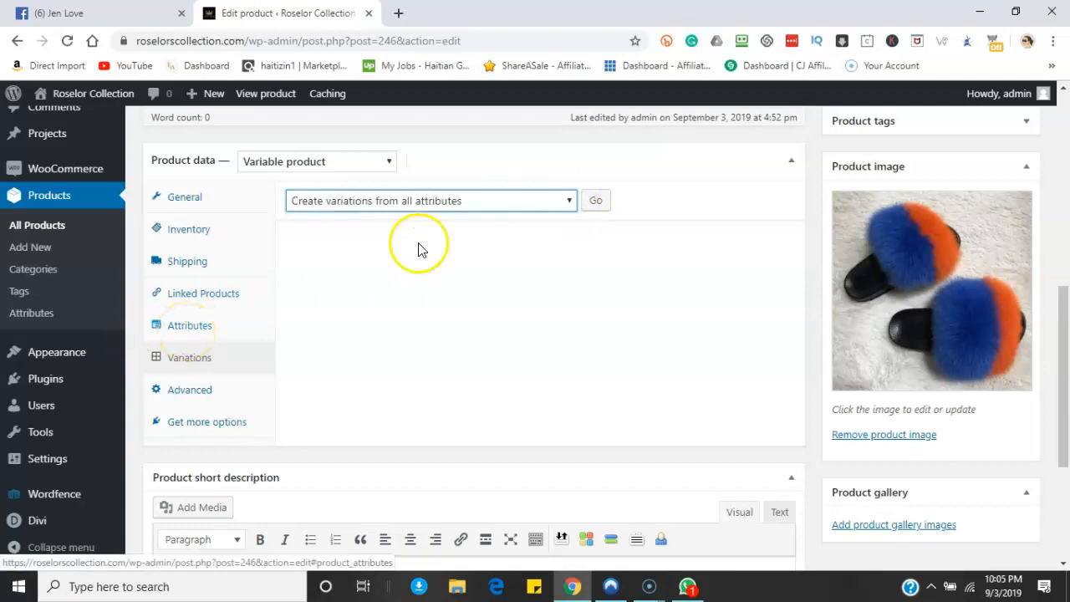
{"action": "left_click", "coordinate": [593, 203]}
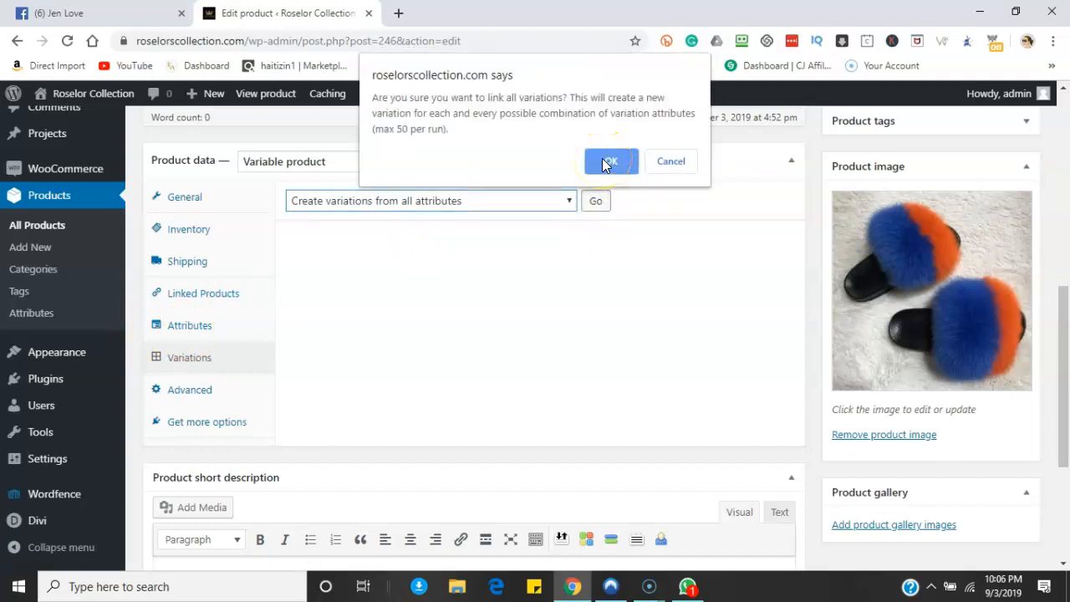
{"action": "left_click", "coordinate": [608, 162]}
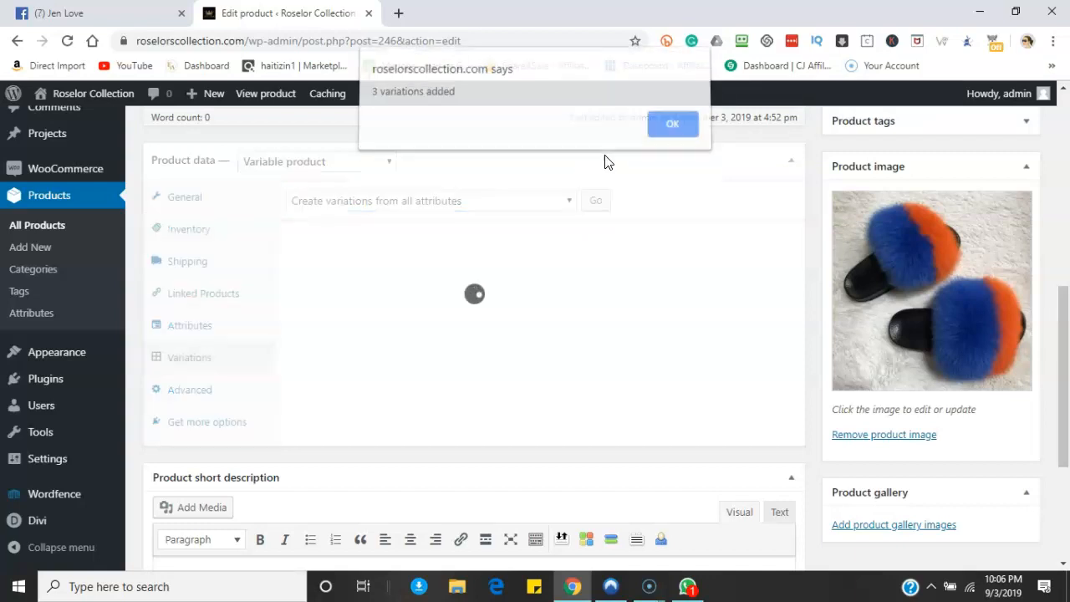
{"action": "left_click", "coordinate": [662, 132]}
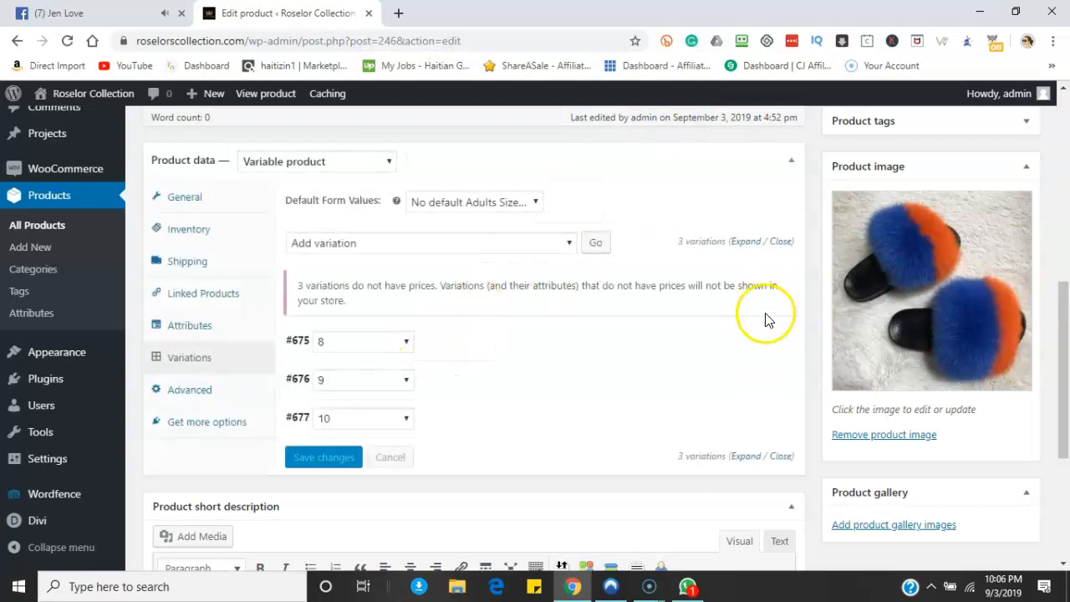
- Set the size 8 variation's image to the blue and orange fluffy slides photo from the media library
{"action": "left_click", "coordinate": [749, 342]}
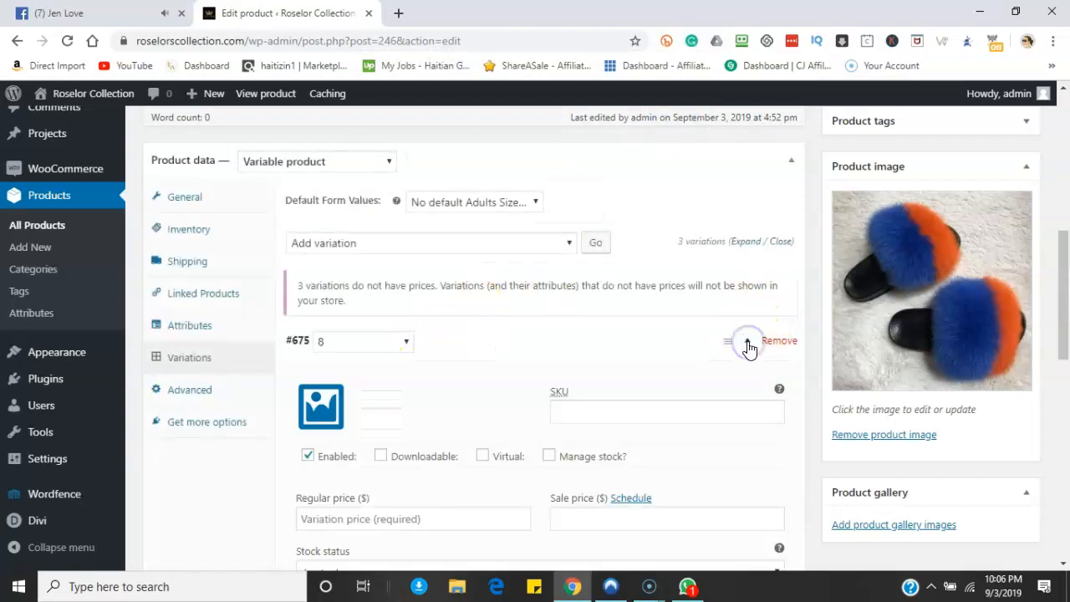
{"action": "left_click", "coordinate": [316, 410]}
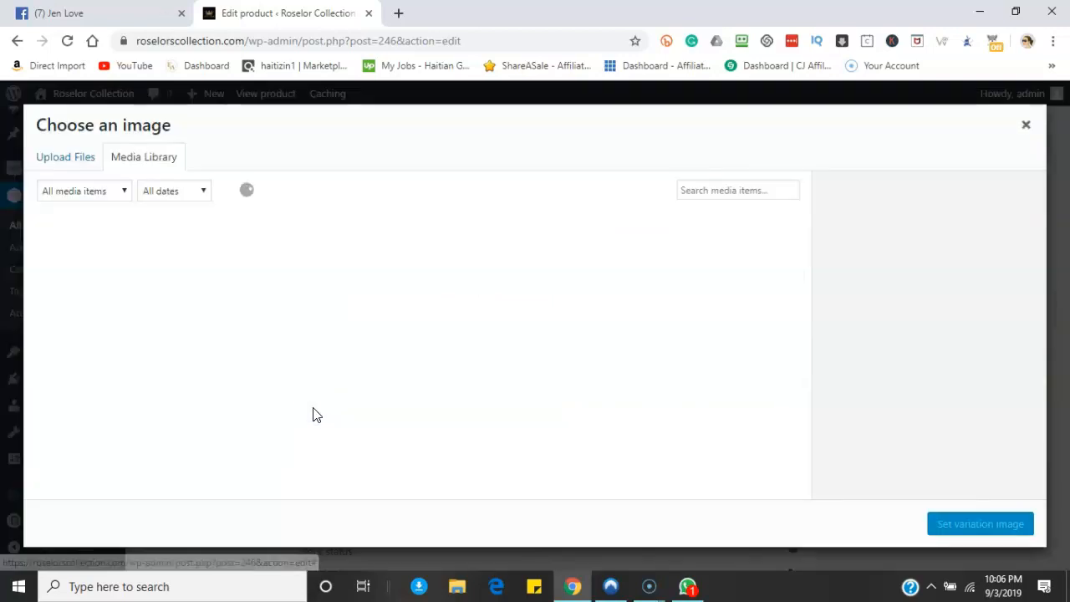
{"action": "left_click", "coordinate": [499, 402]}
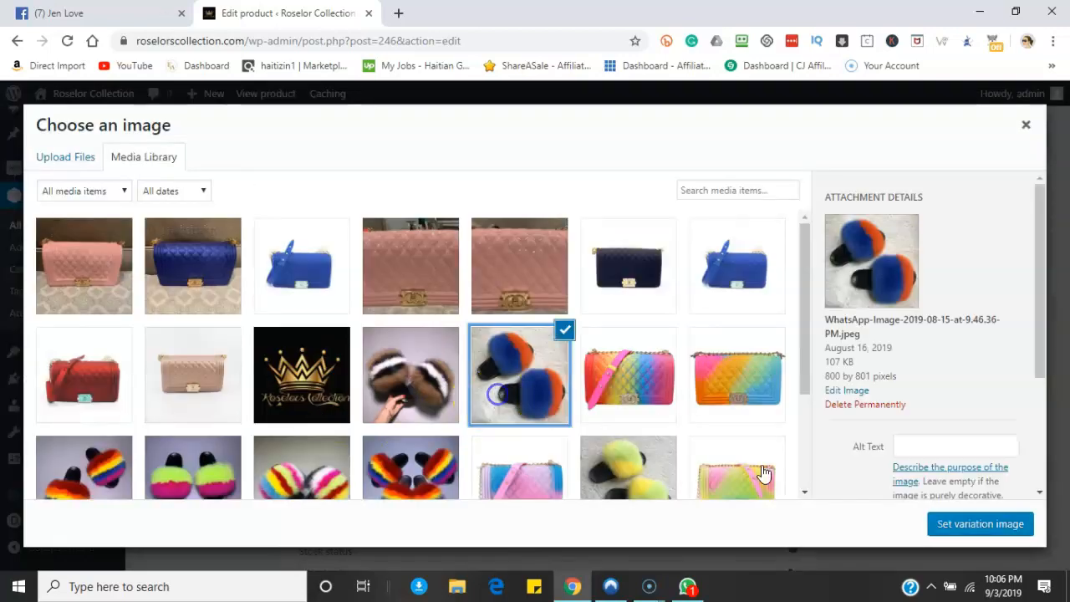
{"action": "left_click", "coordinate": [1013, 523]}
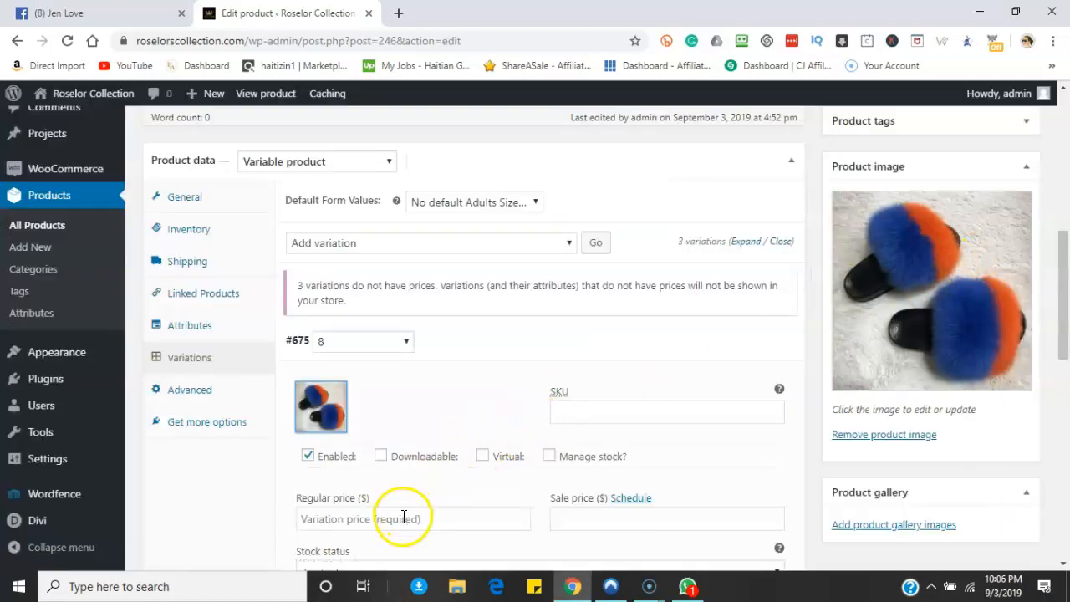
- Open the roselorscollection.com storefront in a new browser tab and check the prices listed for the fluffy slides
{"action": "left_click", "coordinate": [396, 15]}
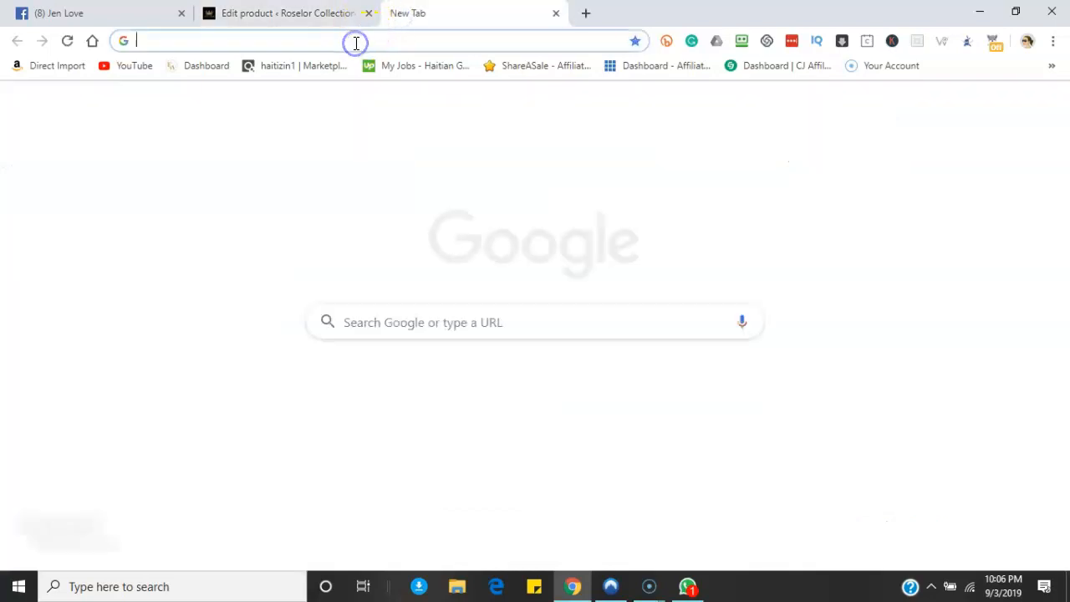
{"action": "type", "text": "ro"}
{"action": "key", "text": "Return"}
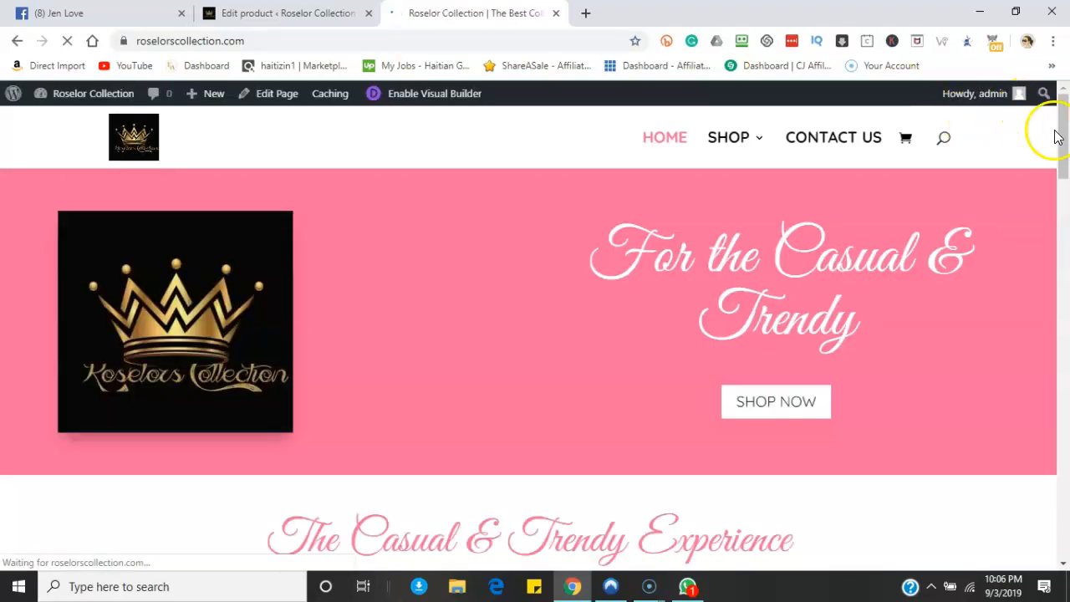
{"action": "left_click_drag", "start_coordinate": [1058, 136], "coordinate": [298, 78]}
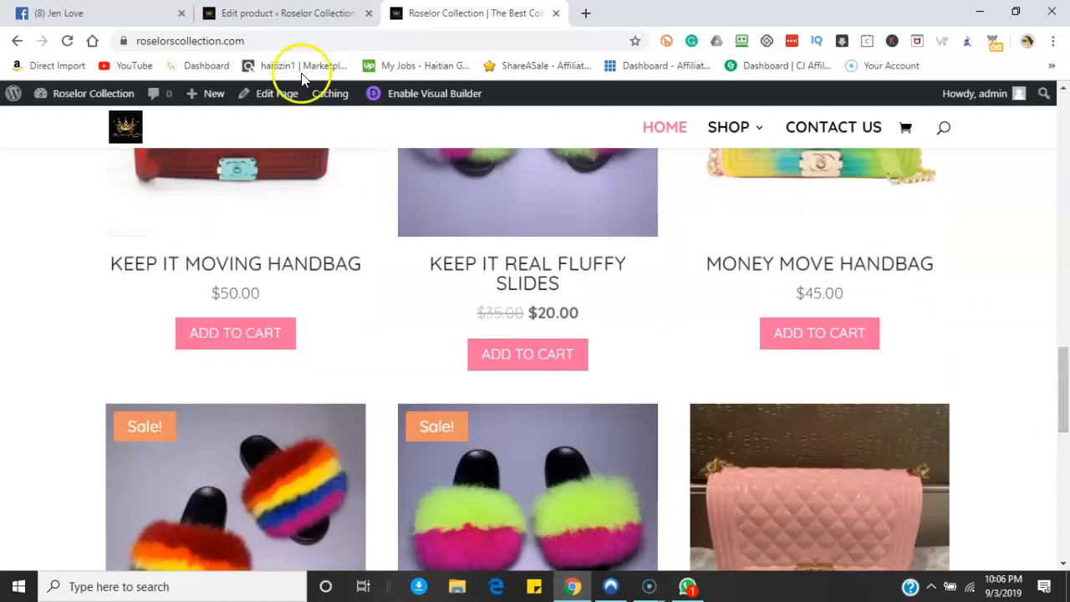
- Return to the product being edited and set the size 8 variation's regular price to 35.00
{"action": "left_click", "coordinate": [292, 14]}
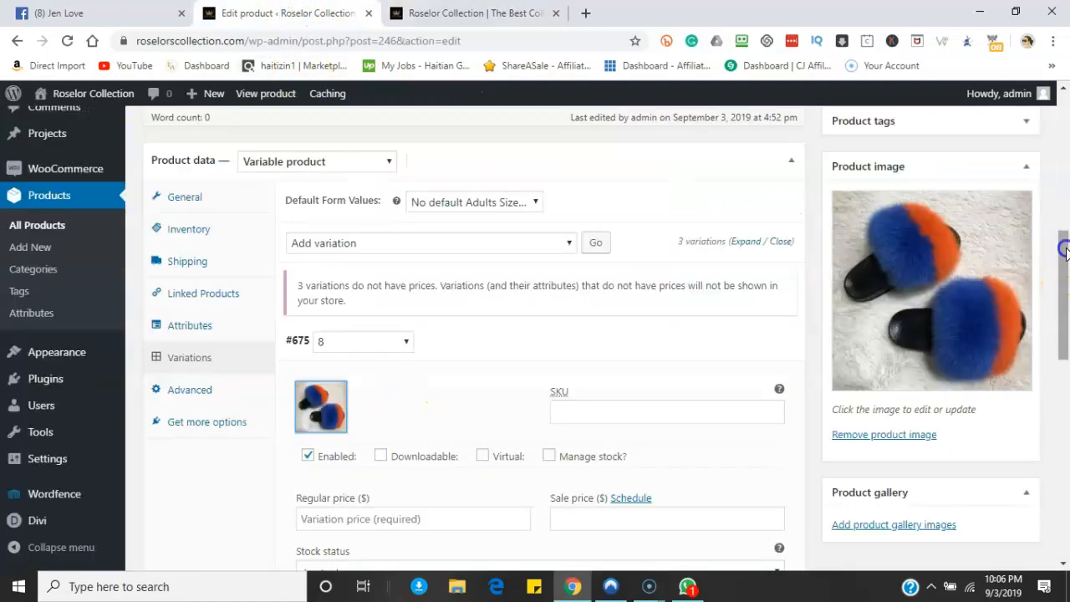
{"action": "left_click_drag", "start_coordinate": [1066, 250], "coordinate": [1065, 295]}
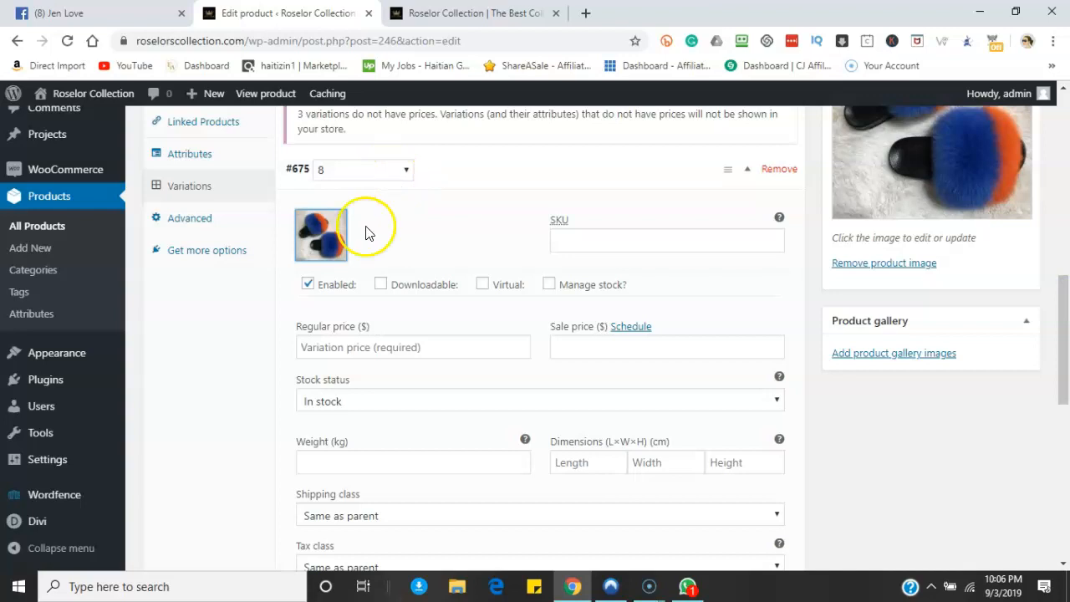
{"action": "left_click", "coordinate": [349, 351]}
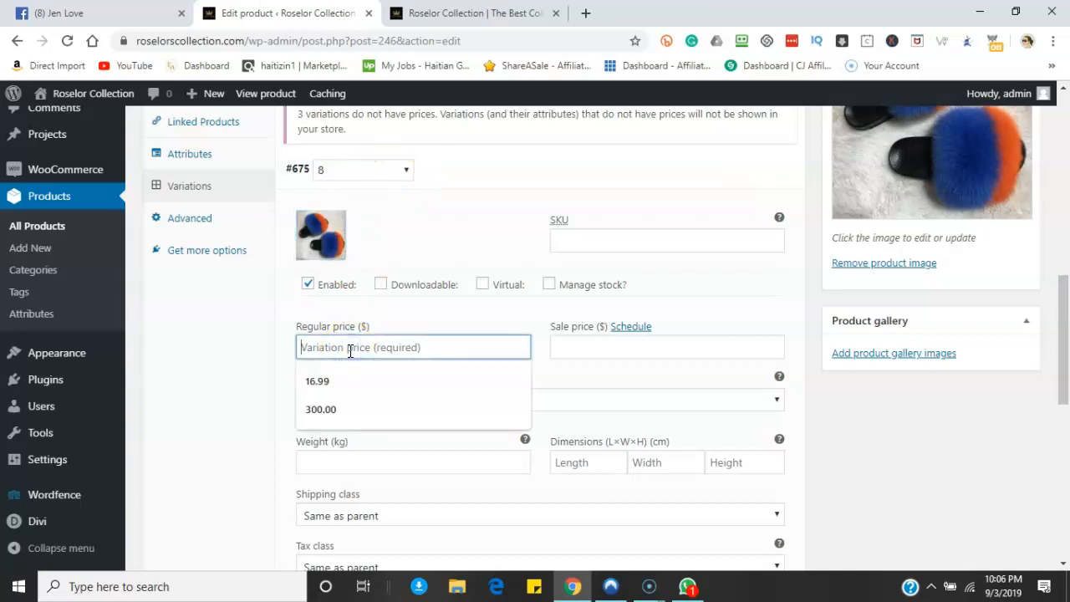
{"action": "type", "text": "35."}
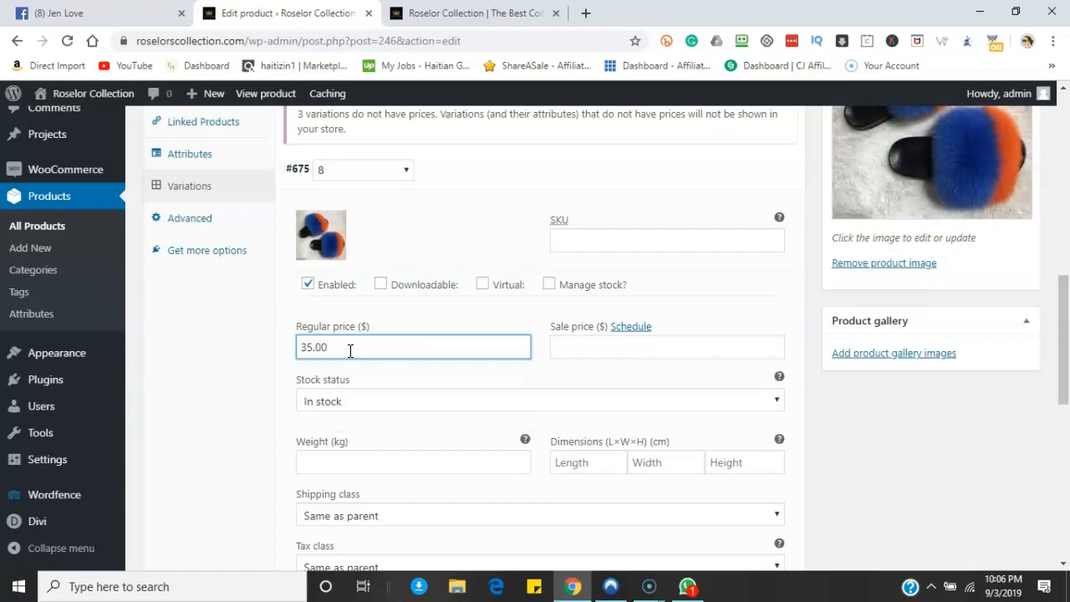
- Set the size 8 variation's sale price to 20.00, check it against the storefront's slides pricing, and collapse the variation
{"action": "left_click", "coordinate": [606, 349]}
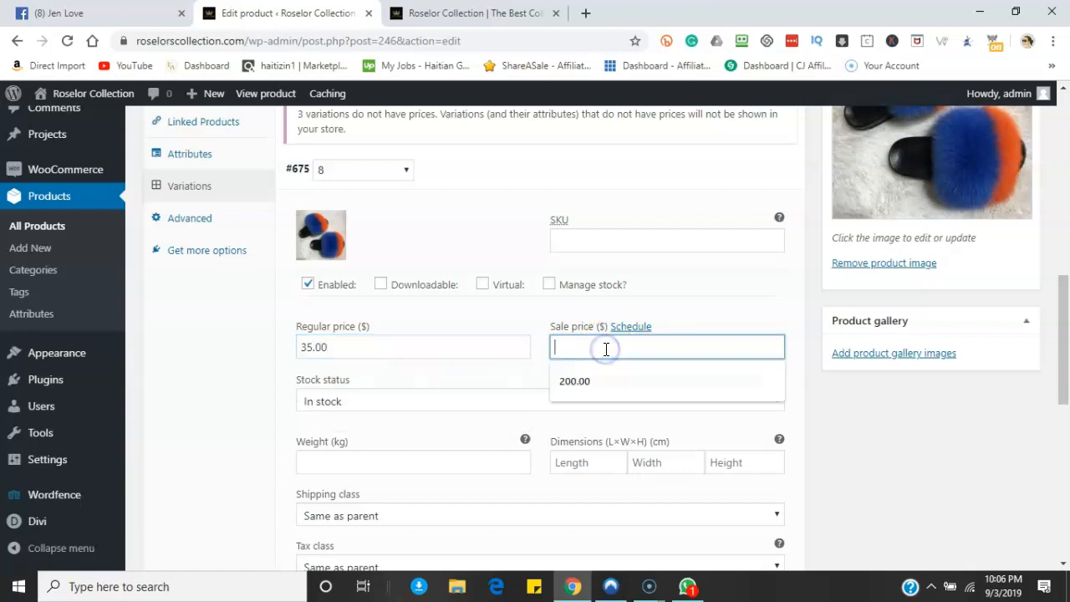
{"action": "type", "text": "20"}
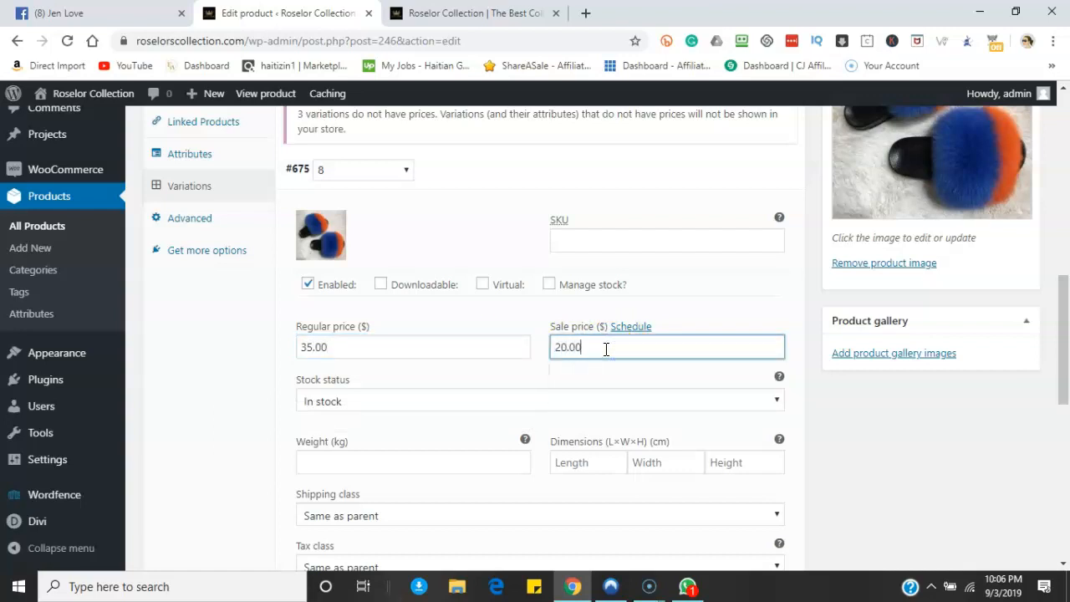
{"action": "left_click", "coordinate": [522, 18]}
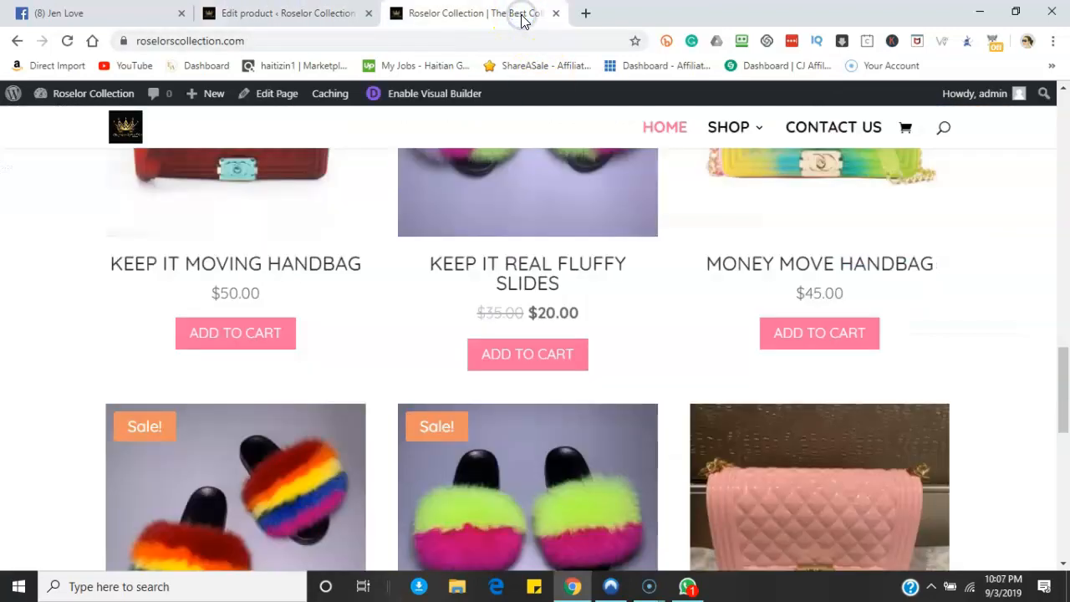
{"action": "left_click", "coordinate": [352, 13]}
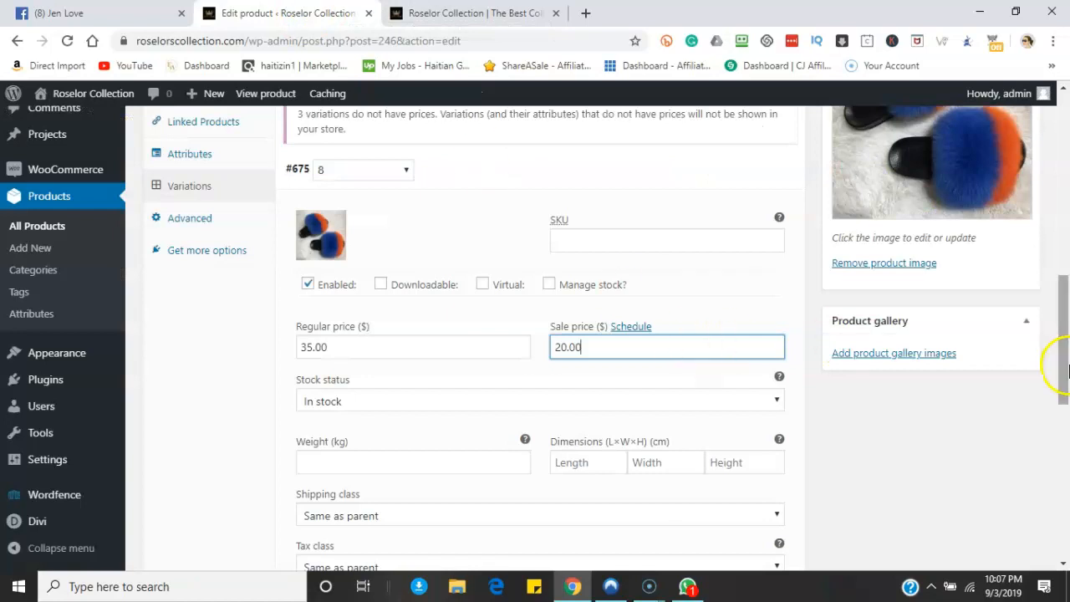
{"action": "left_click", "coordinate": [751, 170]}
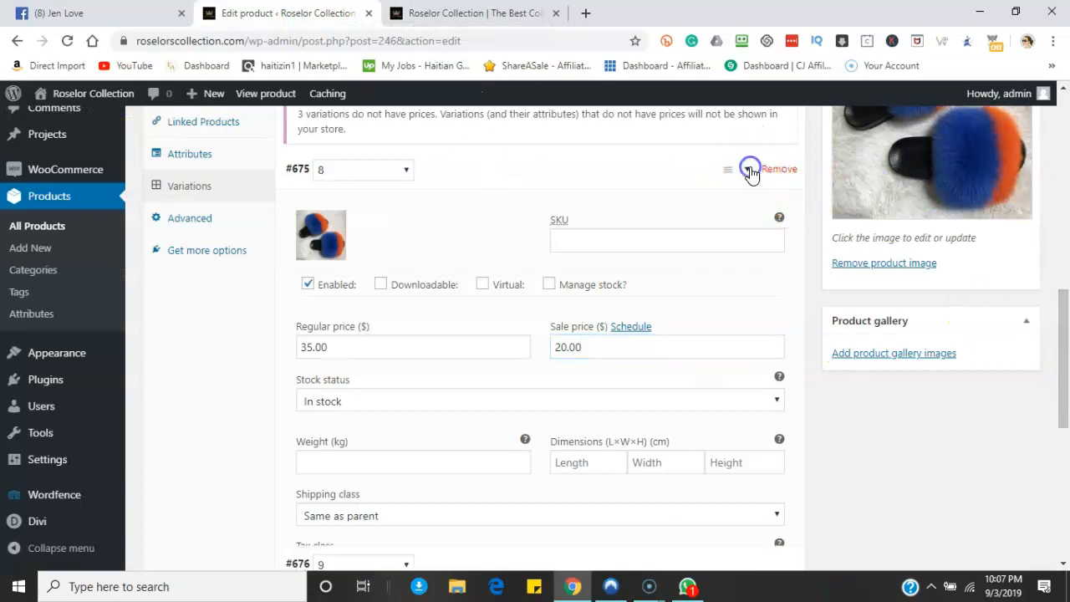
- Set the size 9 variation's image to the blue and orange fluffy slides photo from the media library
{"action": "left_click", "coordinate": [749, 211]}
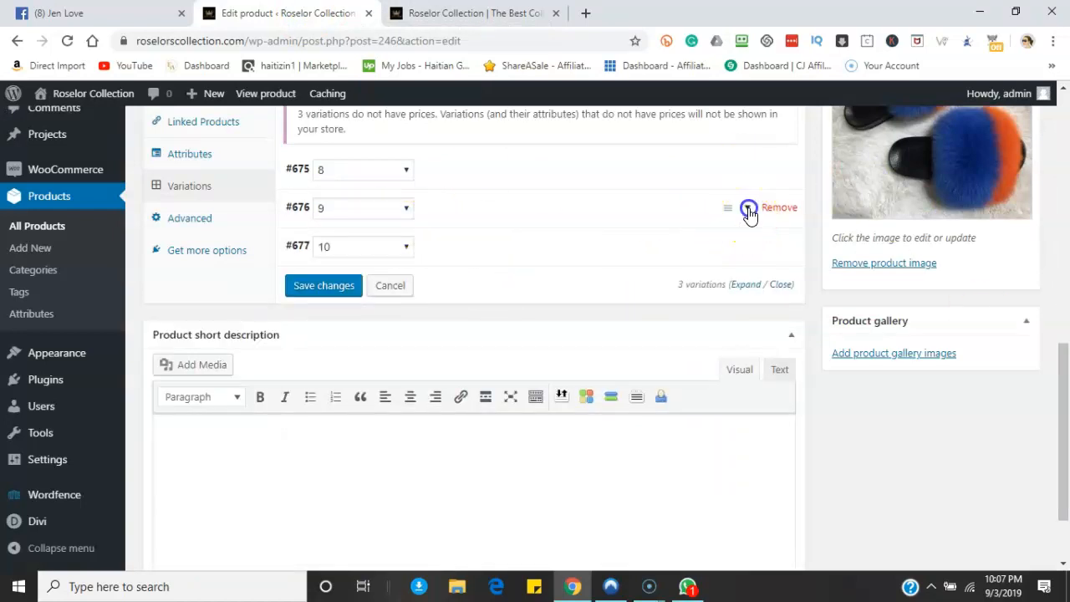
{"action": "left_click", "coordinate": [321, 273]}
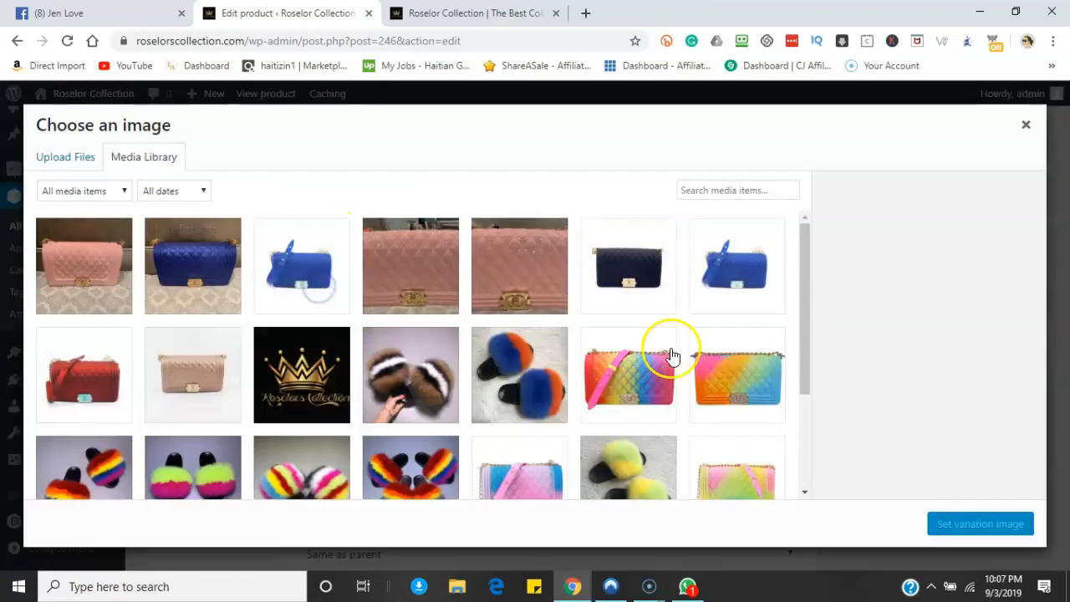
{"action": "left_click", "coordinate": [538, 380]}
{"action": "left_click", "coordinate": [981, 524]}
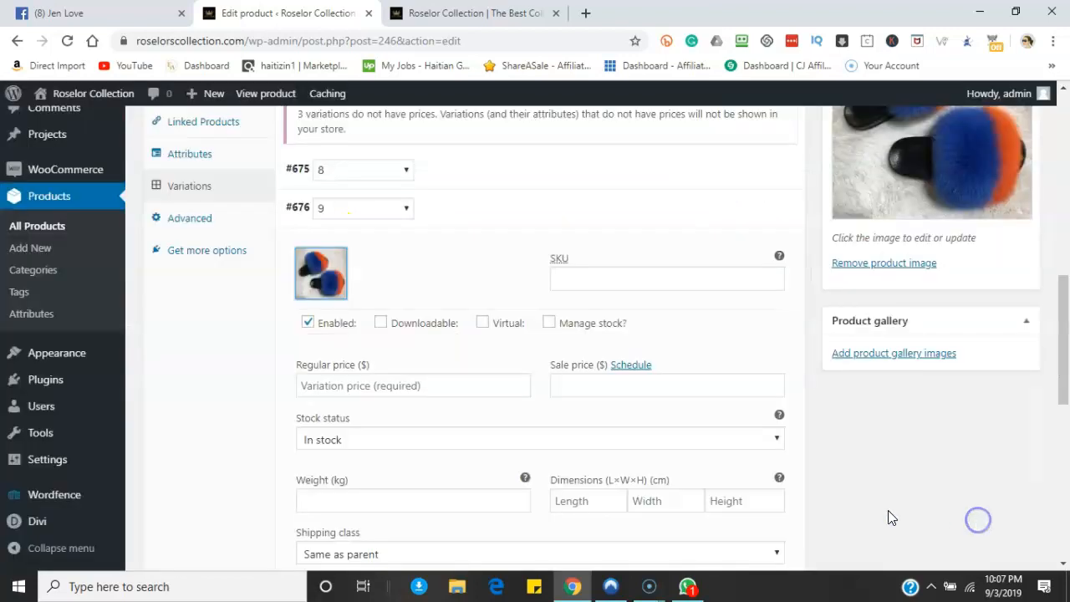
- Set the size 9 variation's regular price to 35.00 and sale price to 20.00, and collapse the variation
{"action": "left_click", "coordinate": [404, 386]}
{"action": "type", "text": "35.00"}
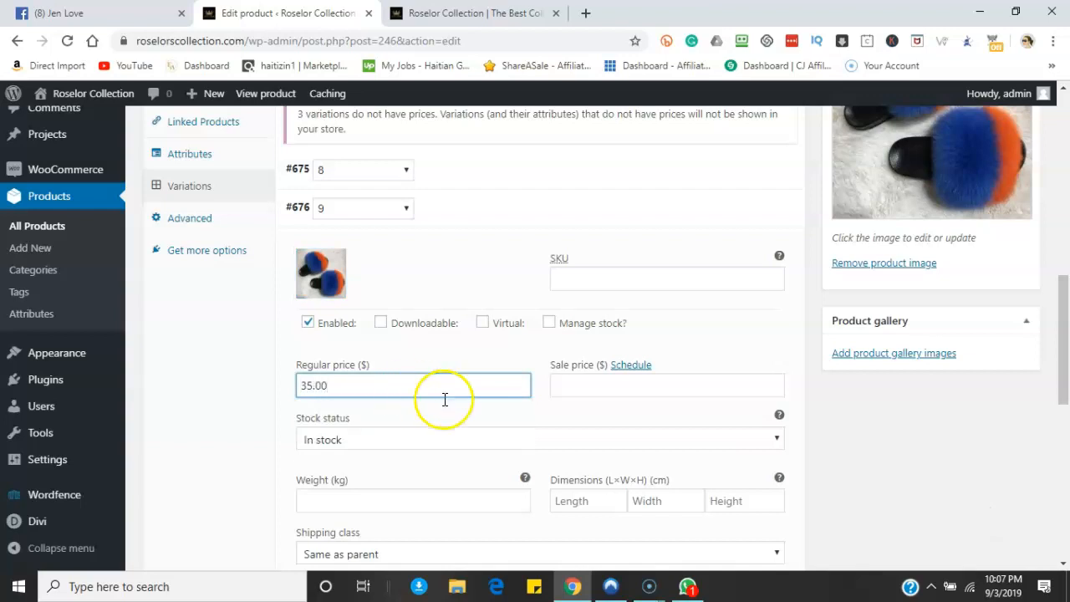
{"action": "left_click", "coordinate": [576, 391]}
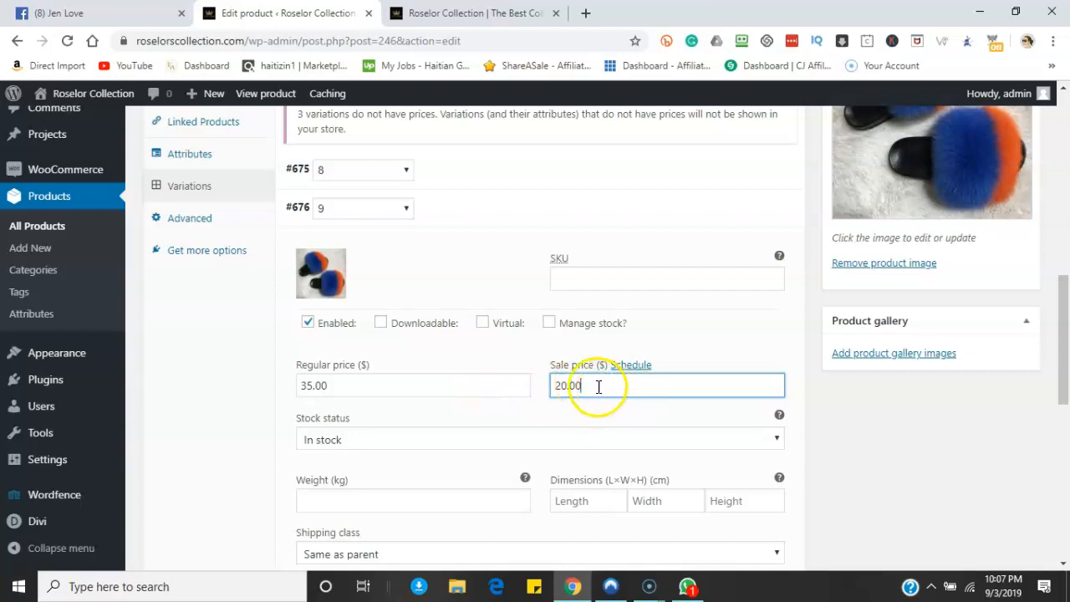
{"action": "left_click", "coordinate": [745, 210]}
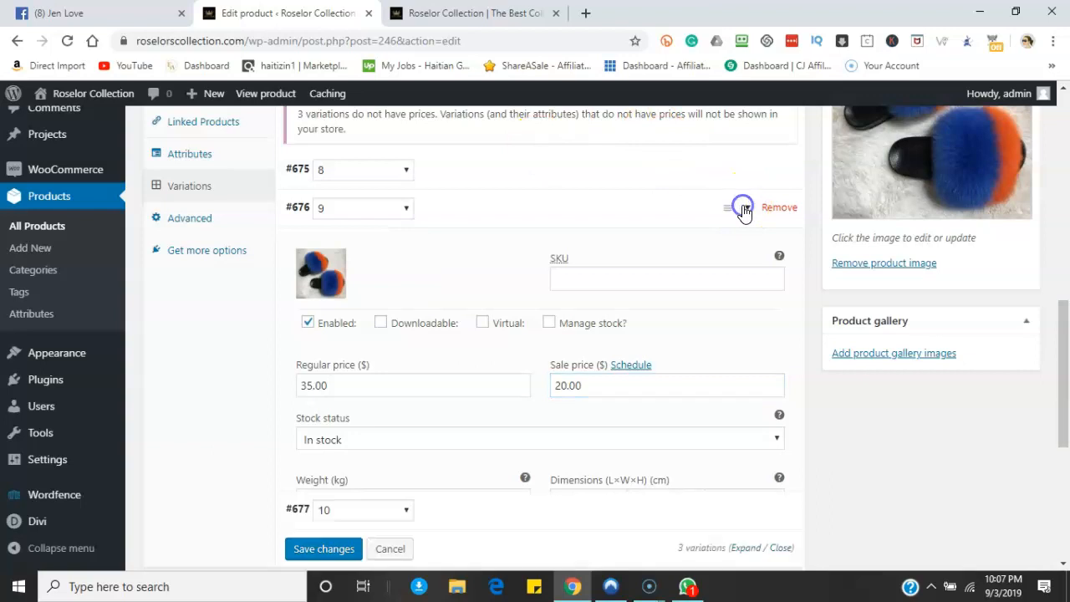
- Set the size 10 variation's image to the blue and orange fluffy slides photo from the media library
{"action": "left_click", "coordinate": [746, 243]}
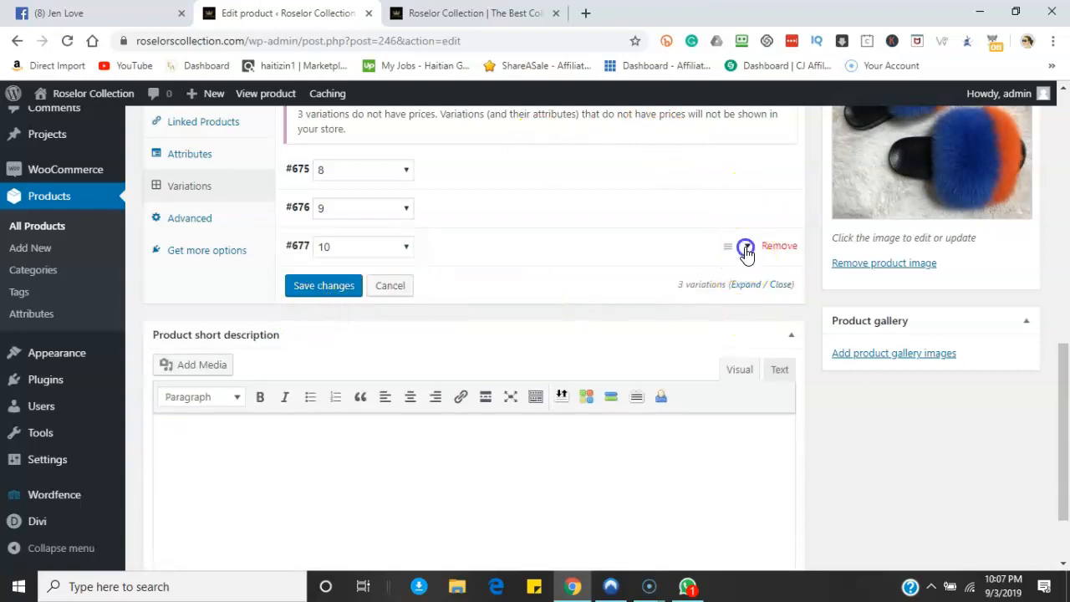
{"action": "left_click", "coordinate": [325, 308]}
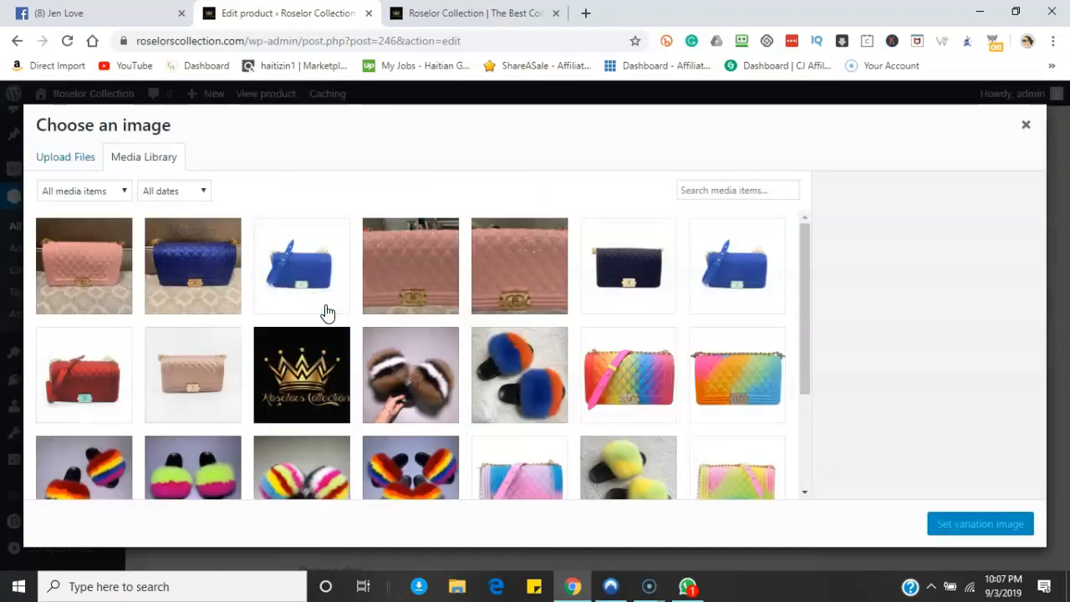
{"action": "left_click", "coordinate": [520, 374]}
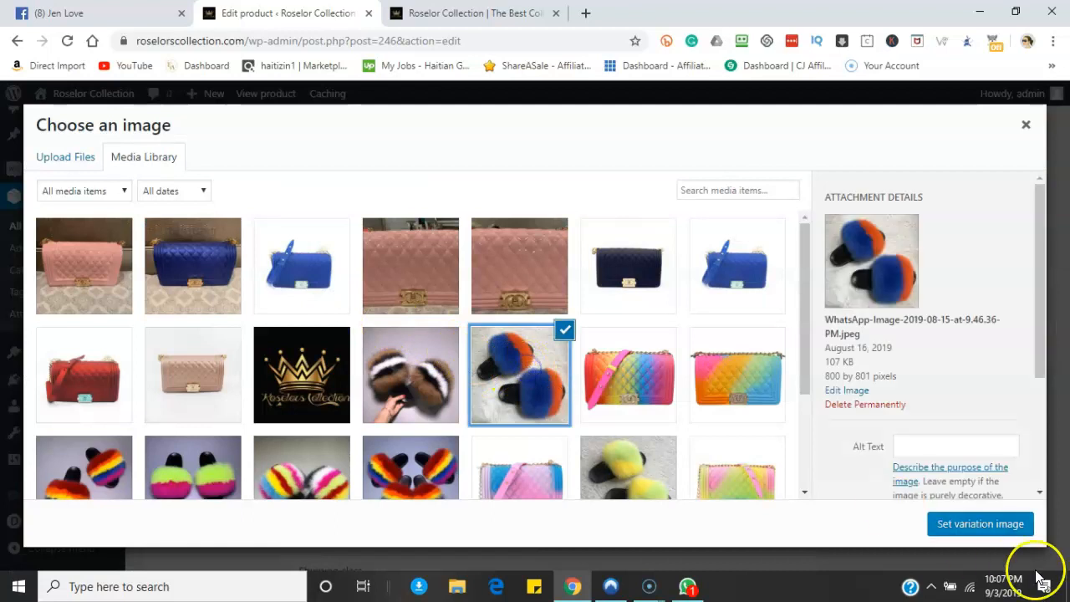
{"action": "left_click", "coordinate": [1018, 525]}
- Set the size 10 variation's regular price to 35.00 and sale price to 20.00, and save the variation changes
{"action": "left_click", "coordinate": [419, 424]}
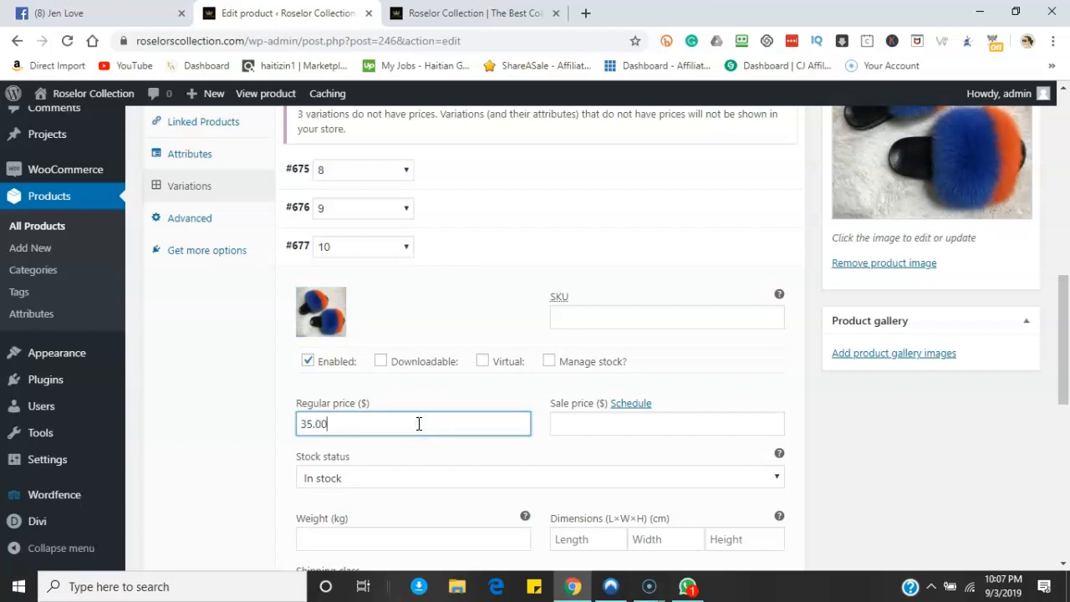
{"action": "left_click", "coordinate": [634, 428]}
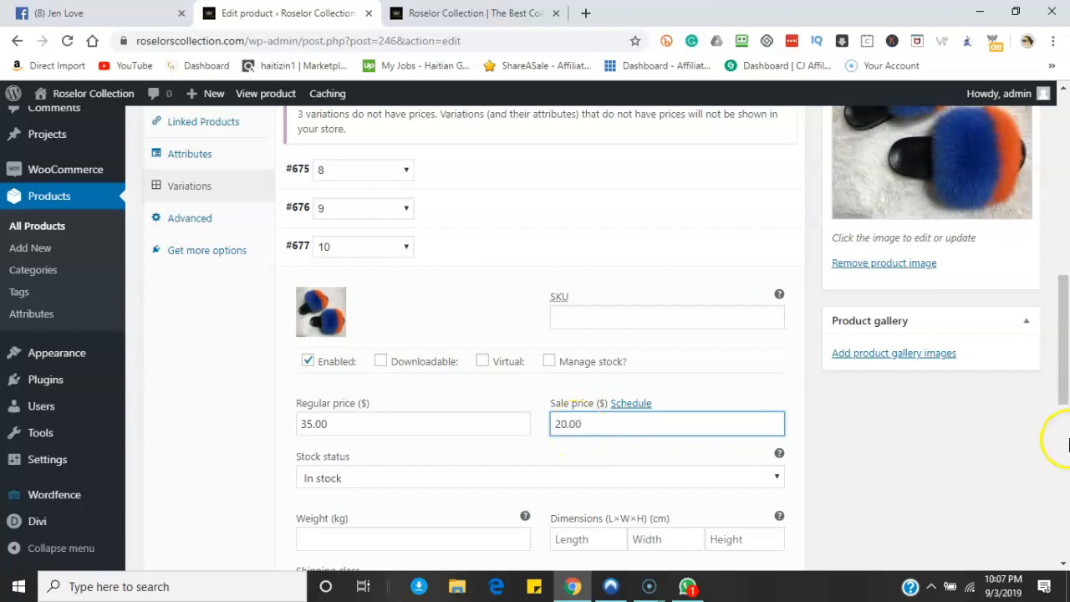
{"action": "type", "text": "20.00"}
{"action": "scroll", "coordinate": [1067, 409], "scroll_direction": "down", "scroll_amount": 4}
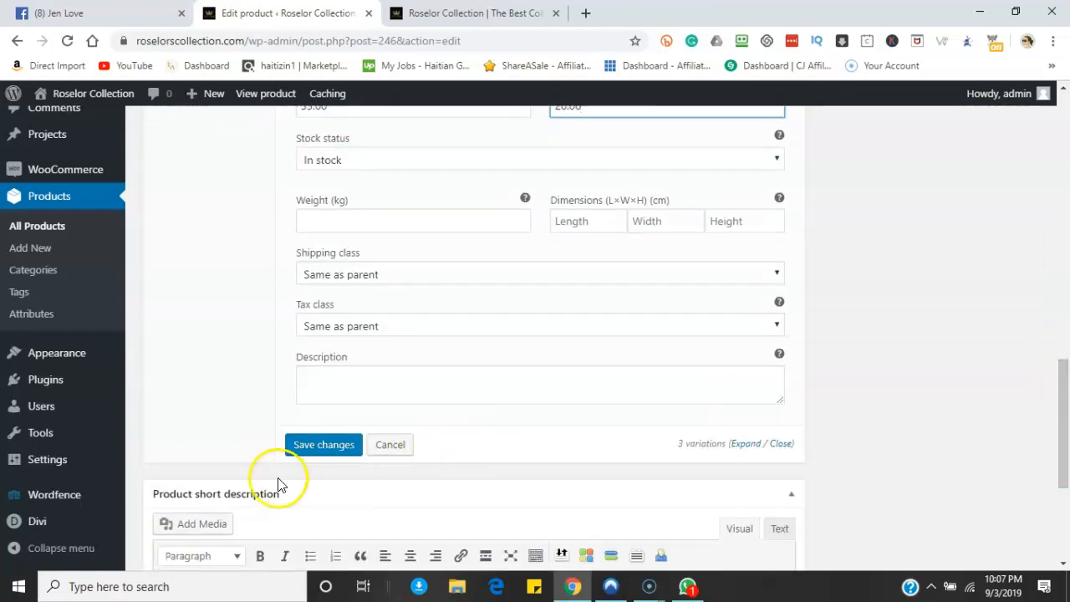
{"action": "left_click", "coordinate": [309, 447]}
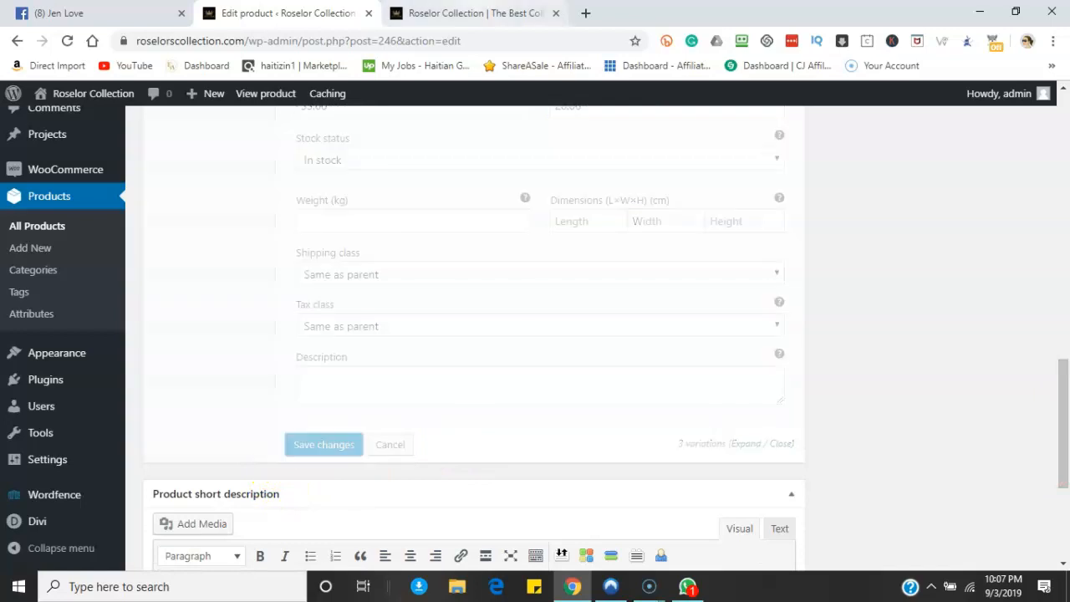
- Open the GIRL BOSS FLUFFY SLIDES product page from the storefront and check its price and Adults Size options
{"action": "left_click", "coordinate": [481, 12]}
{"action": "left_click_drag", "start_coordinate": [1065, 429], "coordinate": [1063, 326]}
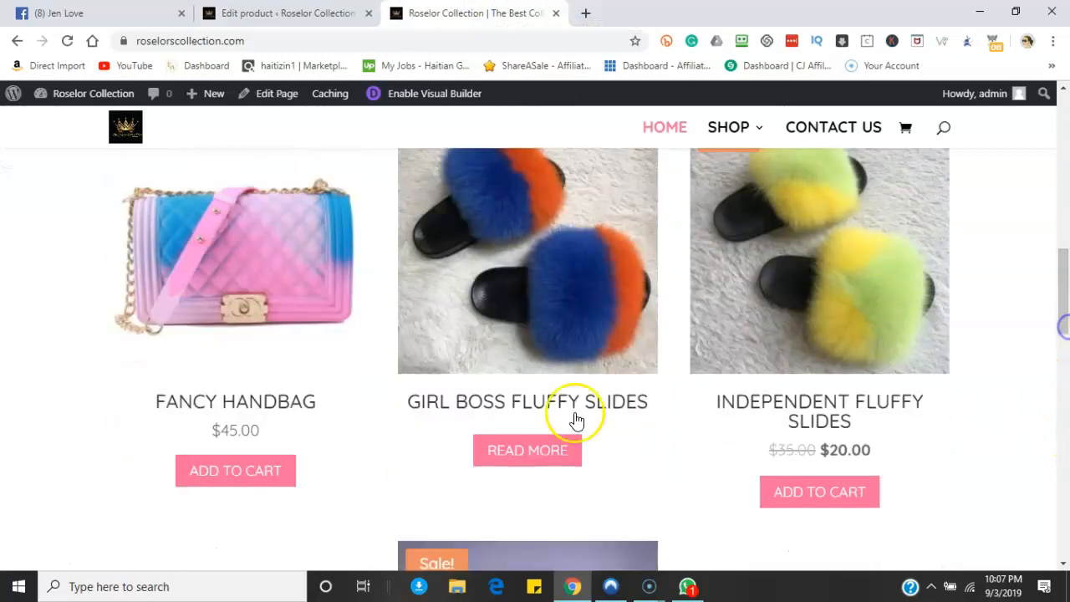
{"action": "left_click", "coordinate": [540, 450]}
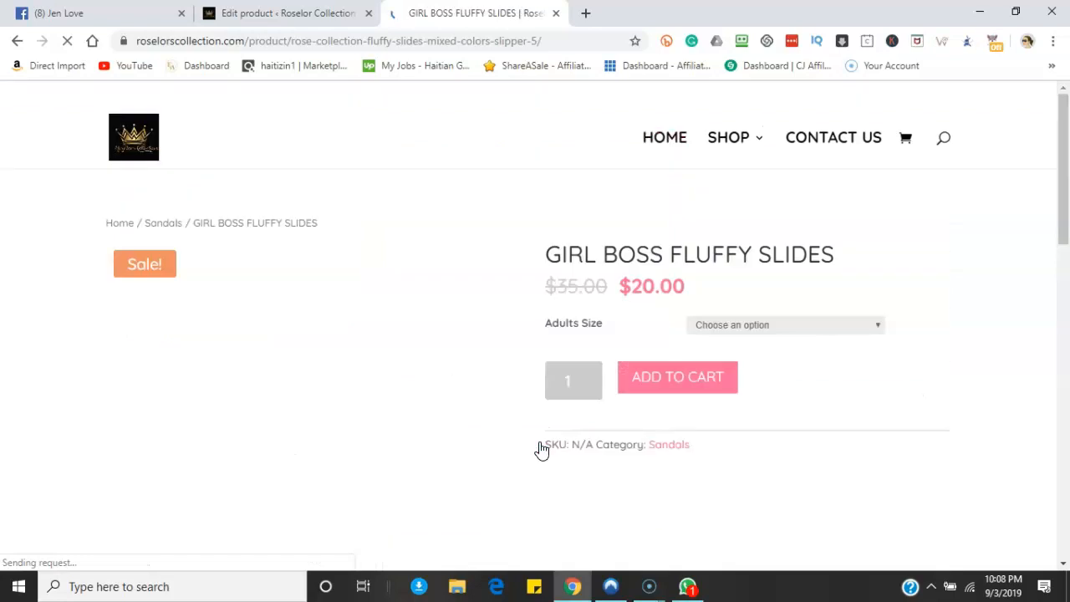
{"action": "left_click", "coordinate": [878, 328]}
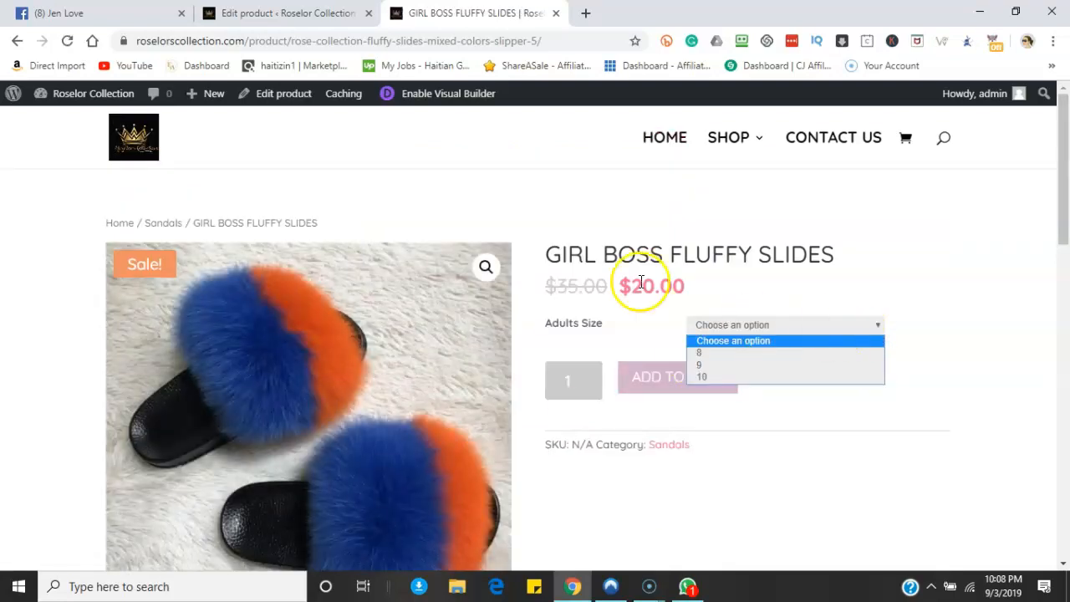
{"action": "left_click", "coordinate": [263, 12]}
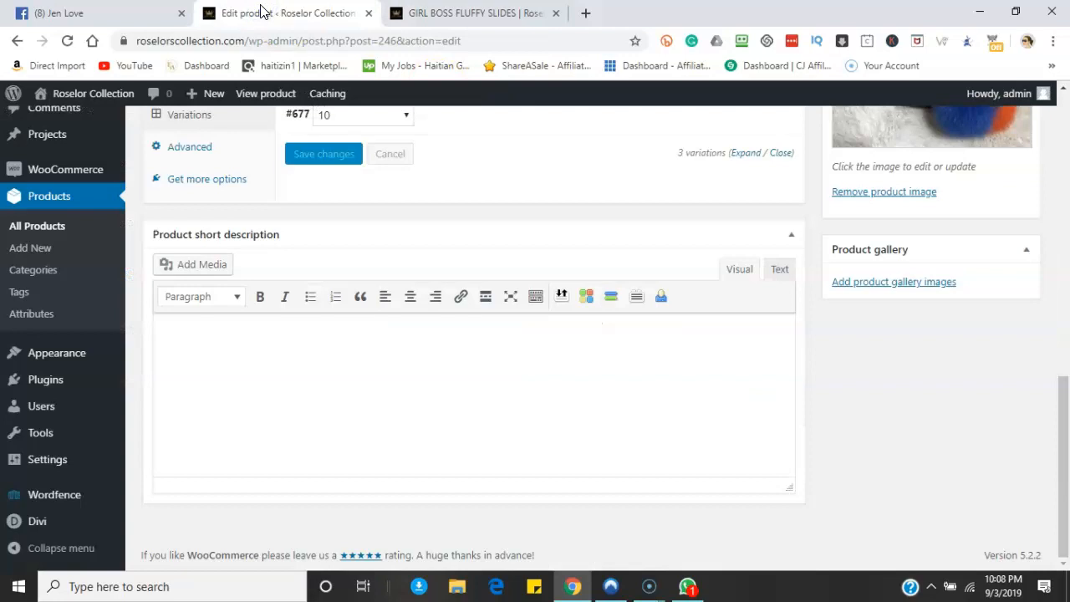
{"action": "left_click", "coordinate": [447, 14]}
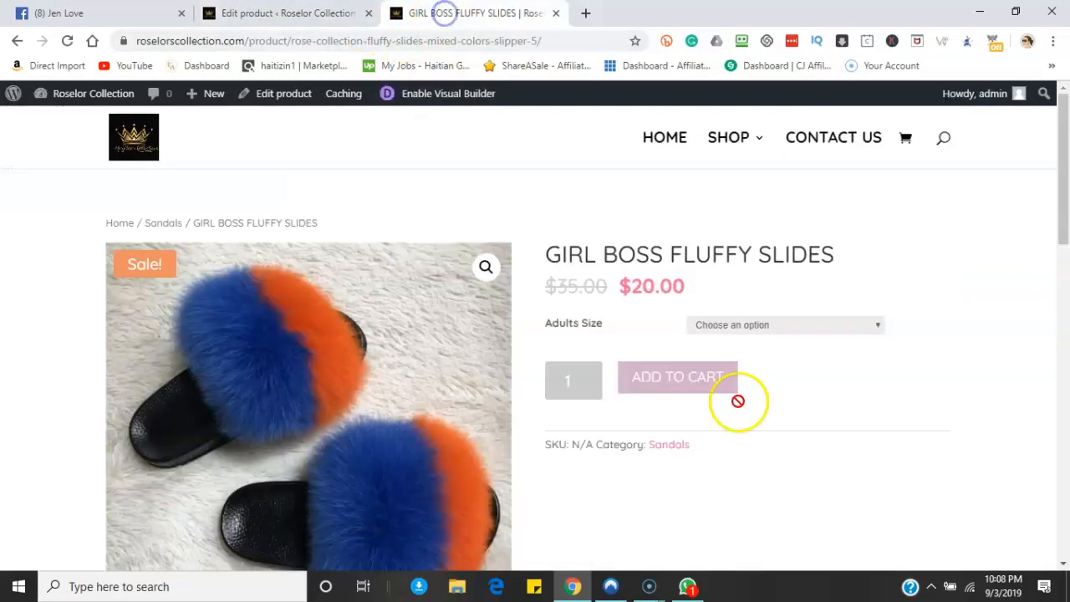
- Return to the storefront home page, reopen GIRL BOSS FLUFFY SLIDES, and try Adults Size 8, 9 and 10 in turn
{"action": "left_click", "coordinate": [17, 40]}
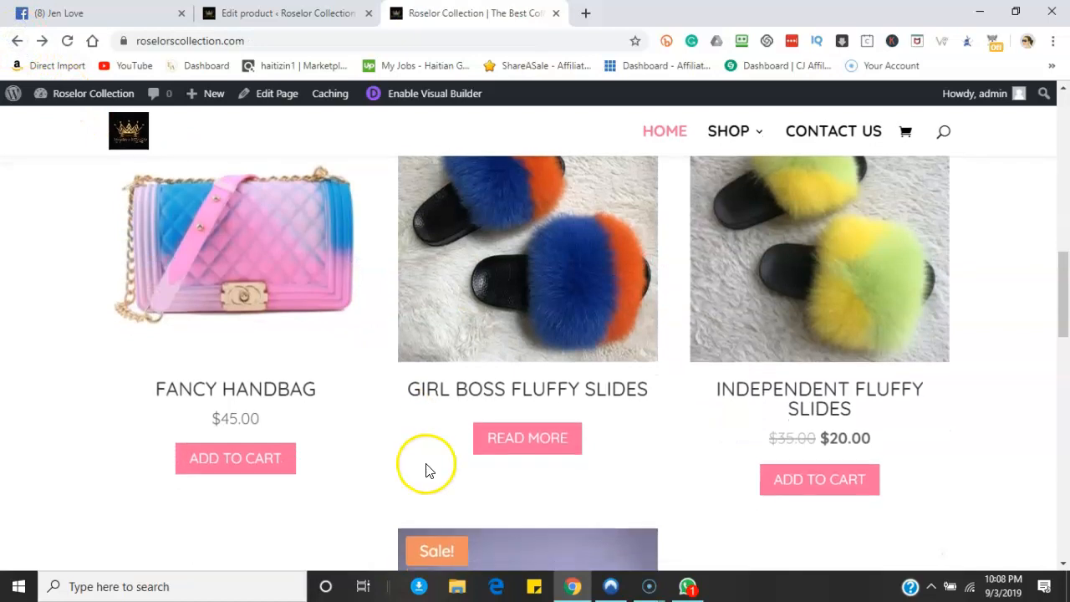
{"action": "left_click", "coordinate": [528, 449]}
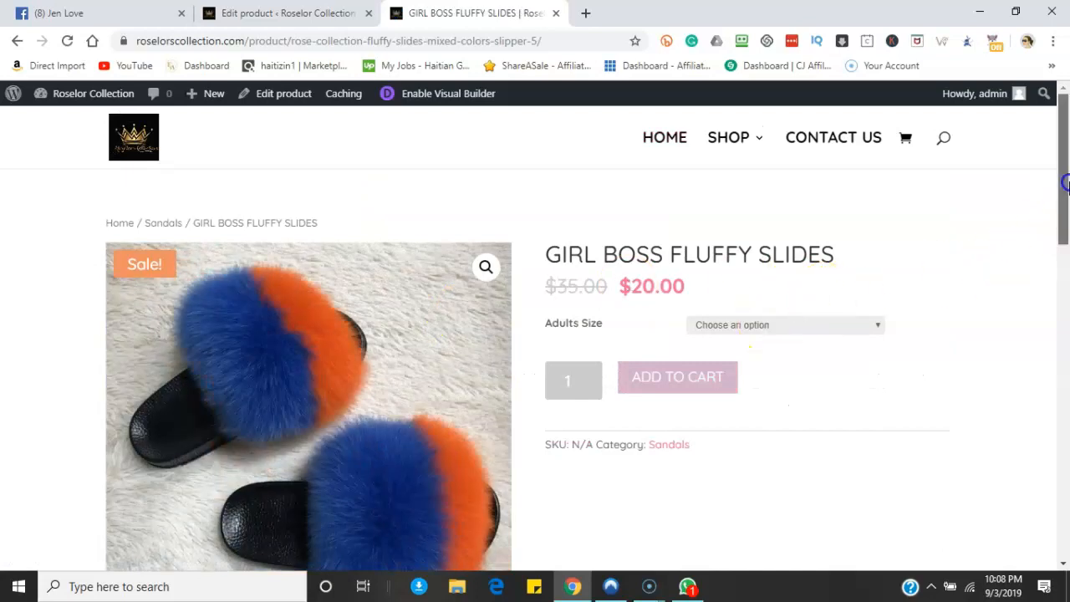
{"action": "scroll", "coordinate": [1063, 239], "scroll_direction": "down", "scroll_amount": 2}
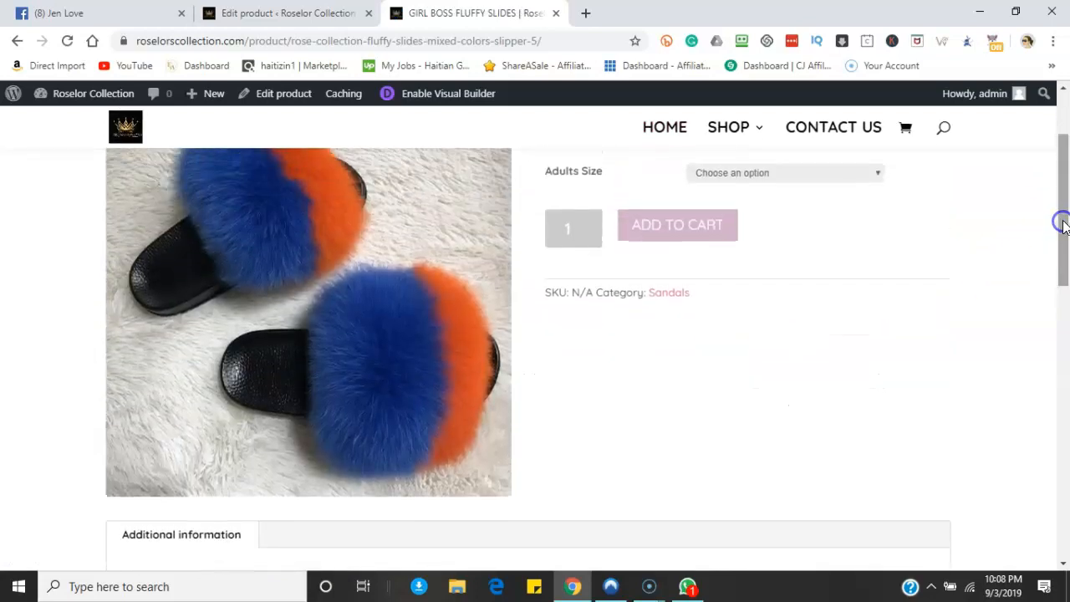
{"action": "left_click", "coordinate": [877, 175]}
{"action": "left_click", "coordinate": [746, 201]}
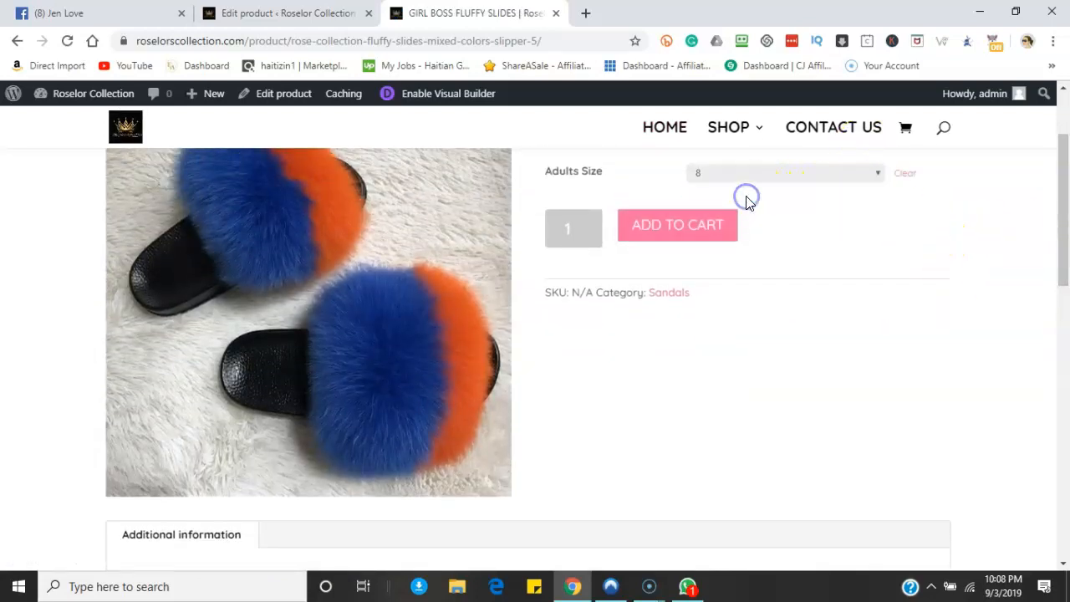
{"action": "scroll", "coordinate": [1064, 276], "scroll_direction": "up", "scroll_amount": 1}
{"action": "scroll", "coordinate": [1064, 271], "scroll_direction": "up", "scroll_amount": 2}
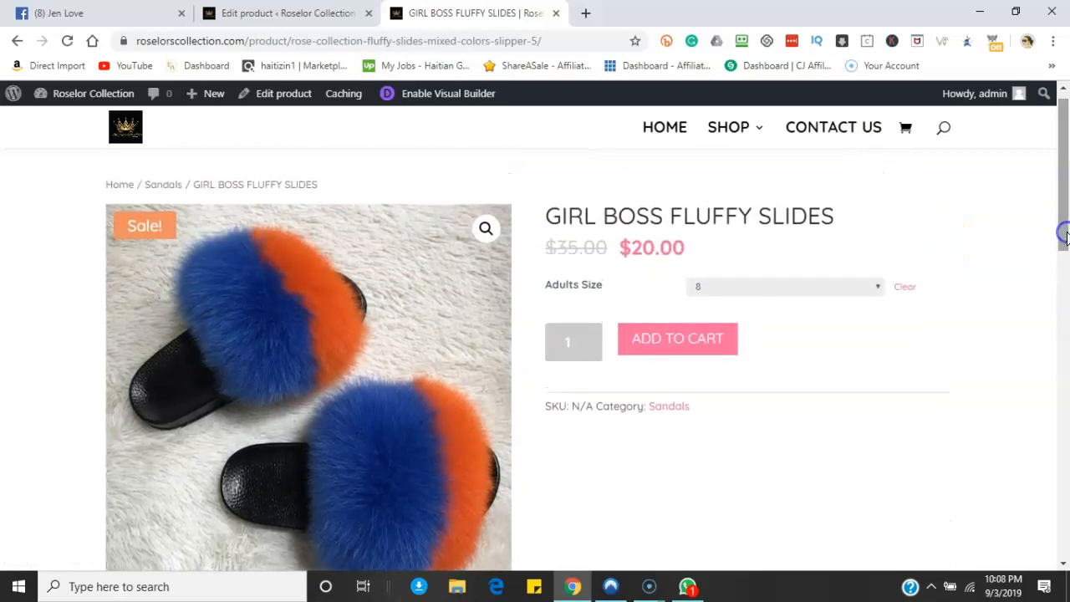
{"action": "left_click", "coordinate": [873, 288]}
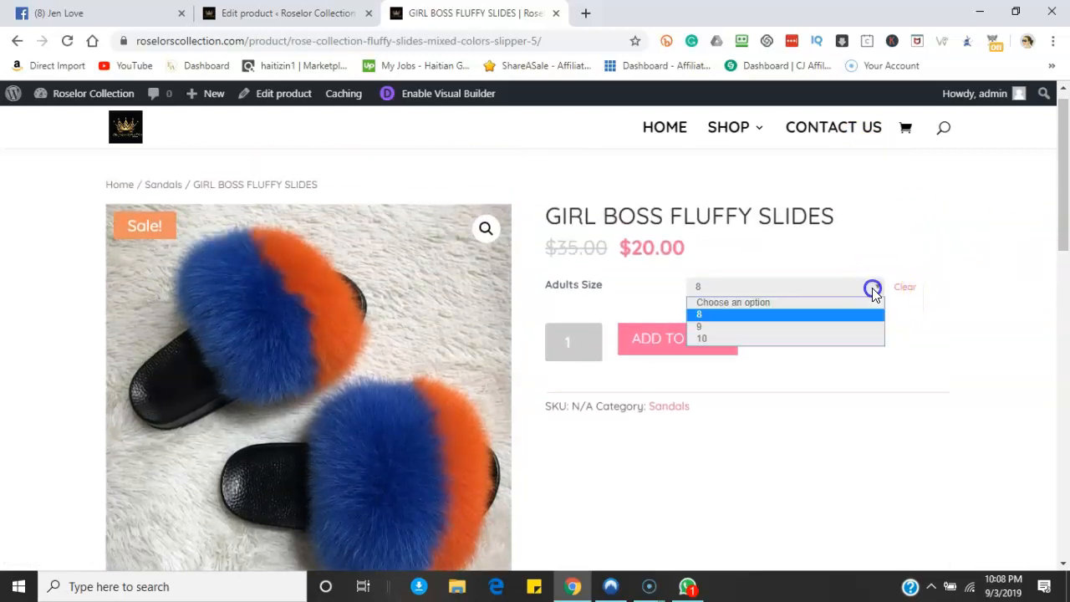
{"action": "left_click", "coordinate": [703, 326]}
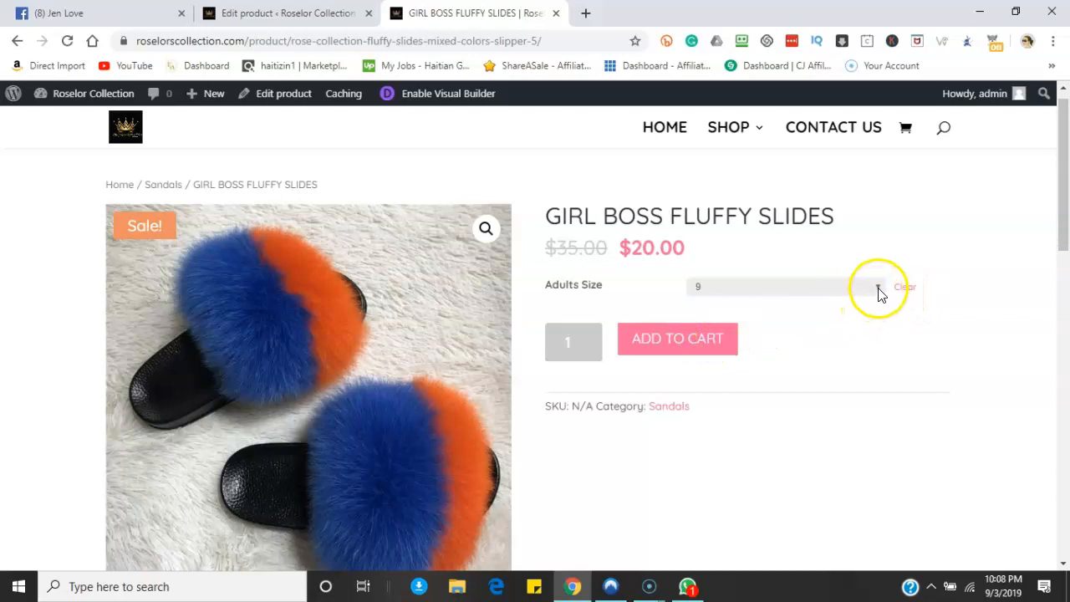
{"action": "left_click", "coordinate": [877, 288]}
{"action": "left_click", "coordinate": [715, 338]}
- View the Sandals category and the C.E.O FLUFFY SLIDES page for comparison, and go back to the storefront home page
{"action": "left_click", "coordinate": [170, 189]}
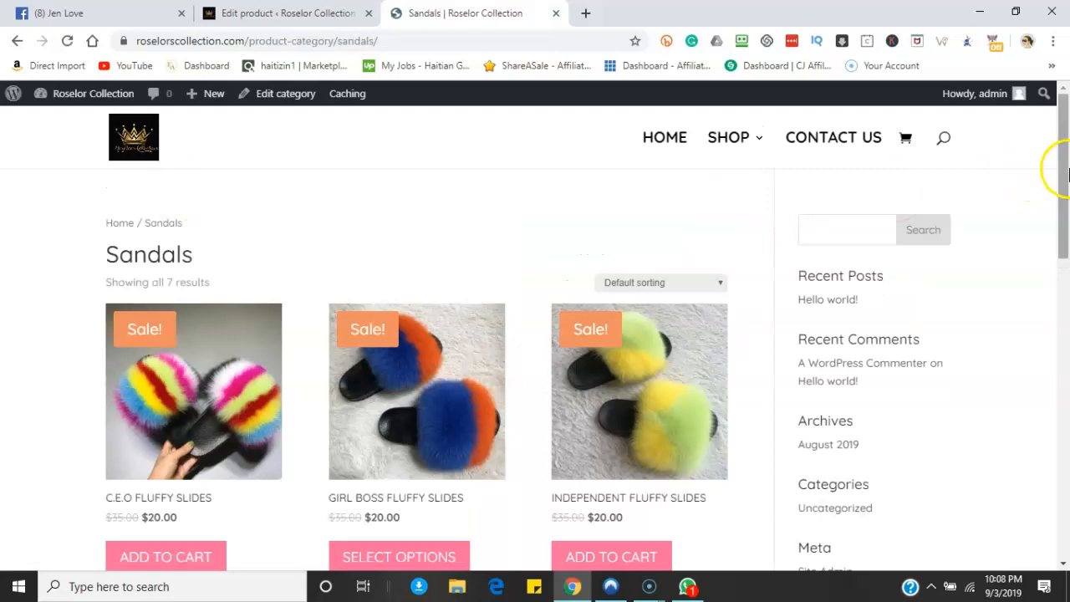
{"action": "scroll", "coordinate": [1068, 165], "scroll_direction": "down", "scroll_amount": 2}
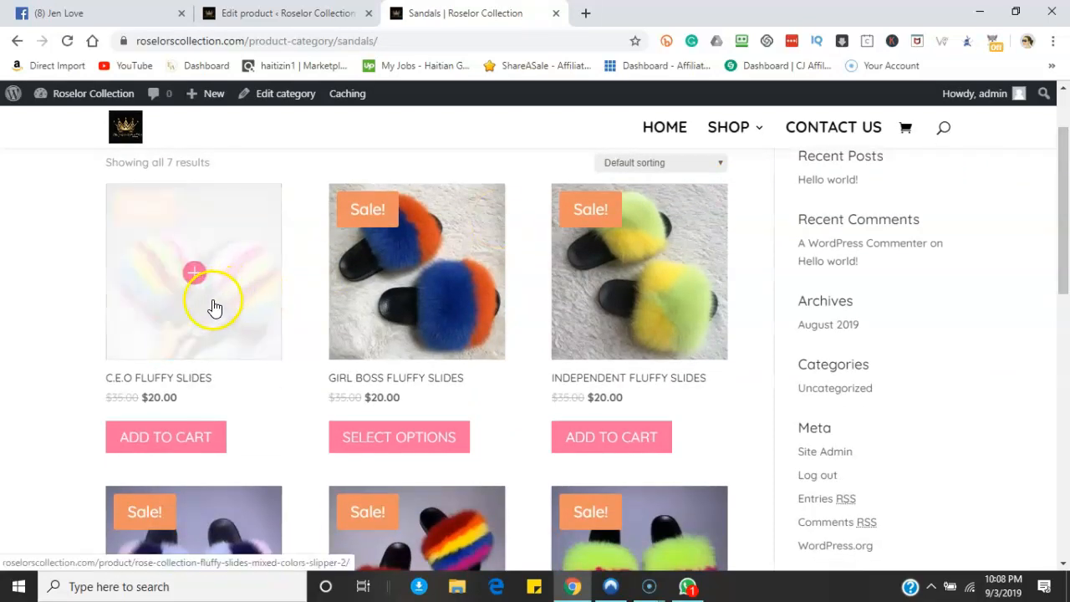
{"action": "left_click", "coordinate": [206, 309]}
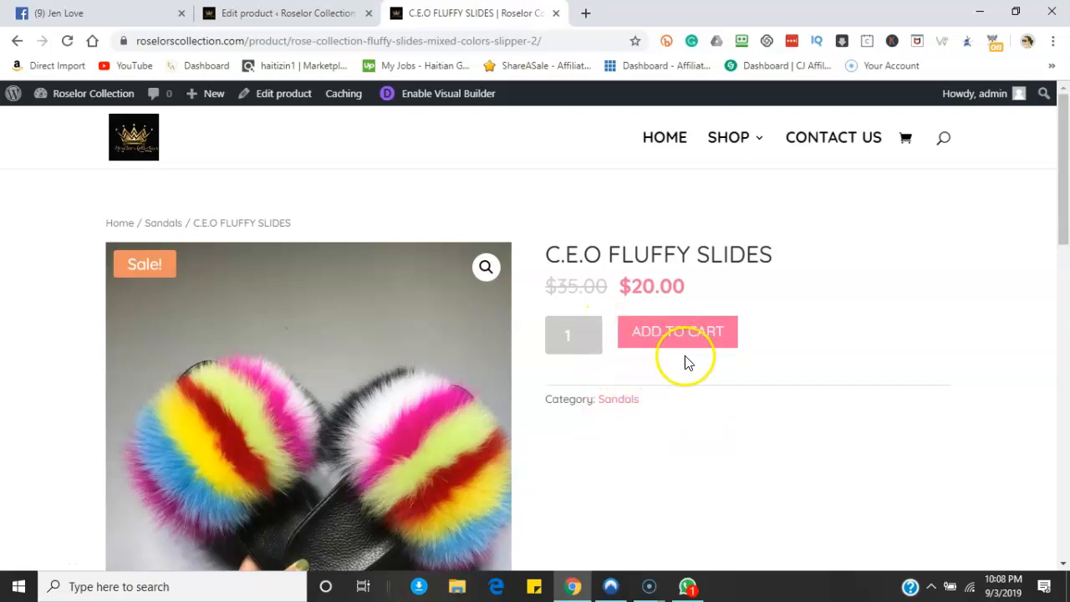
{"action": "left_click", "coordinate": [15, 44]}
{"action": "left_click", "coordinate": [15, 43]}
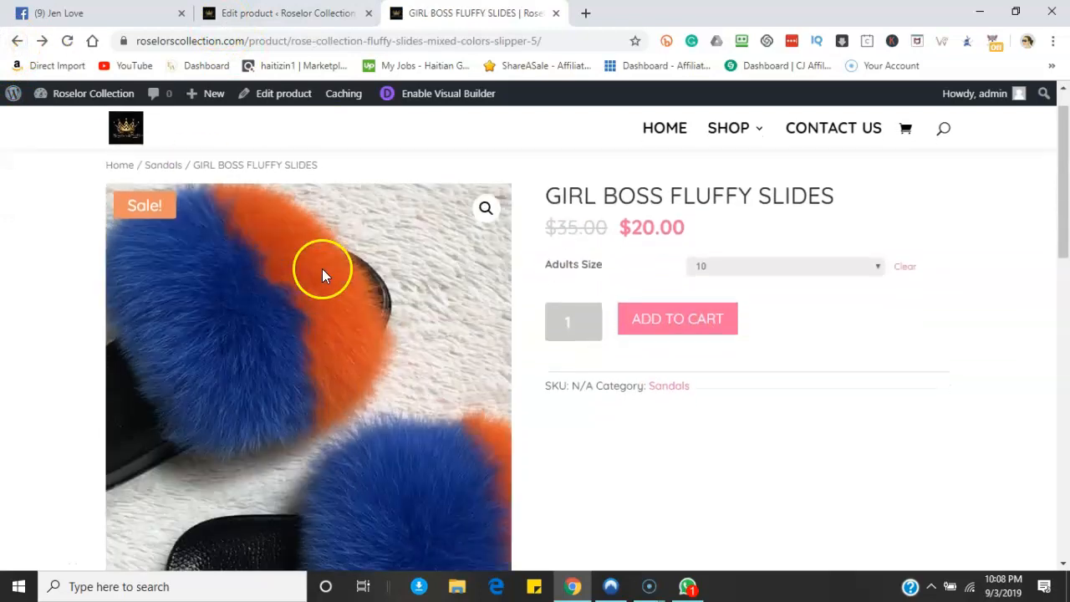
{"action": "left_click", "coordinate": [17, 41]}
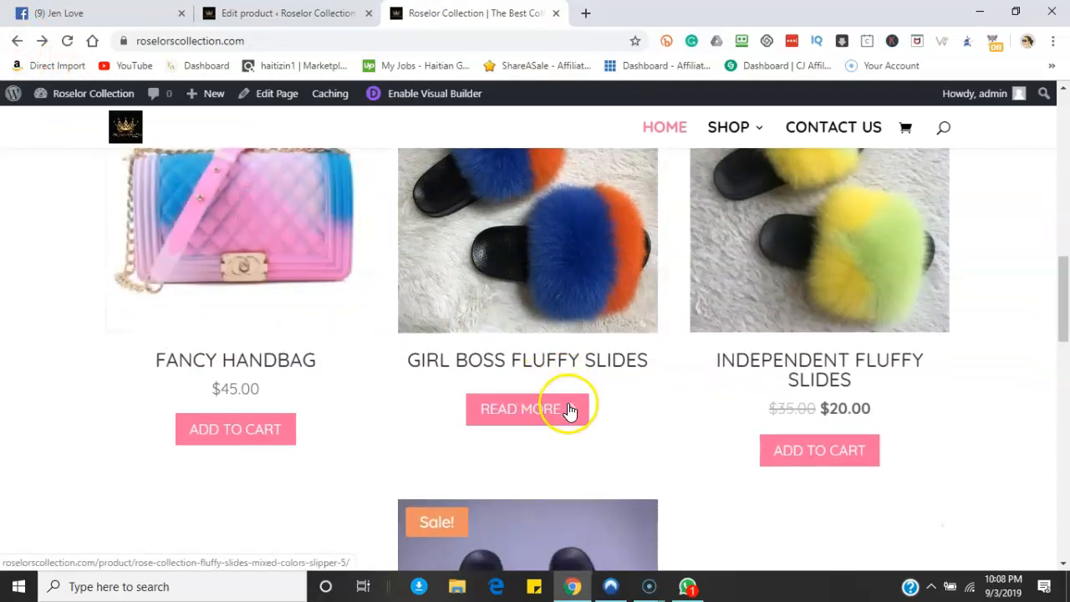
- Open the GIRL BOSS FLUFFY SLIDES storefront page and check its price, Adults Size selector and additional information
{"action": "left_click", "coordinate": [568, 411]}
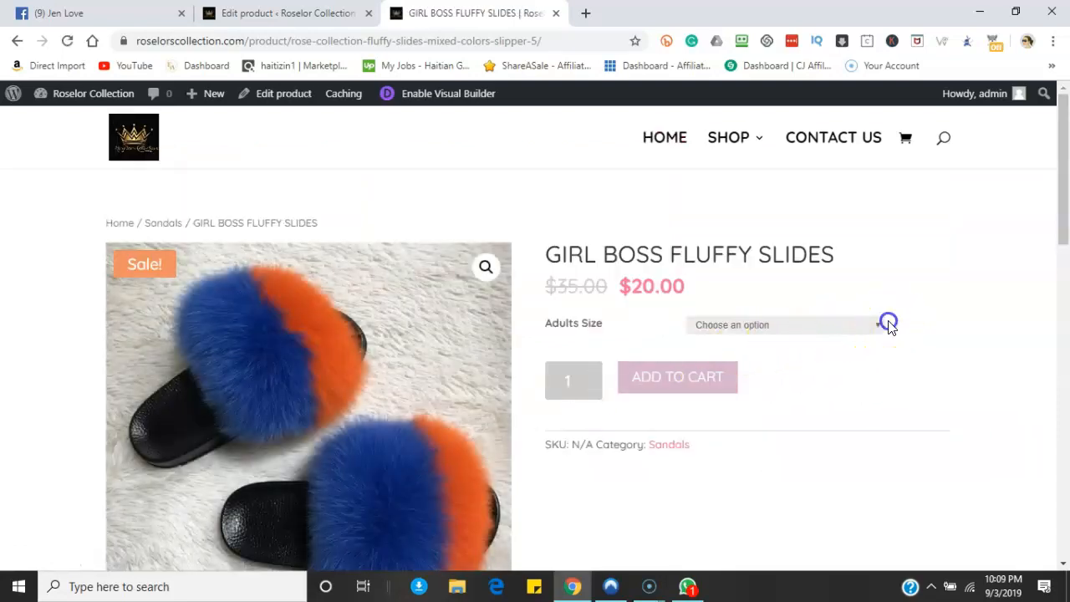
{"action": "left_click_drag", "start_coordinate": [1065, 157], "coordinate": [1059, 232]}
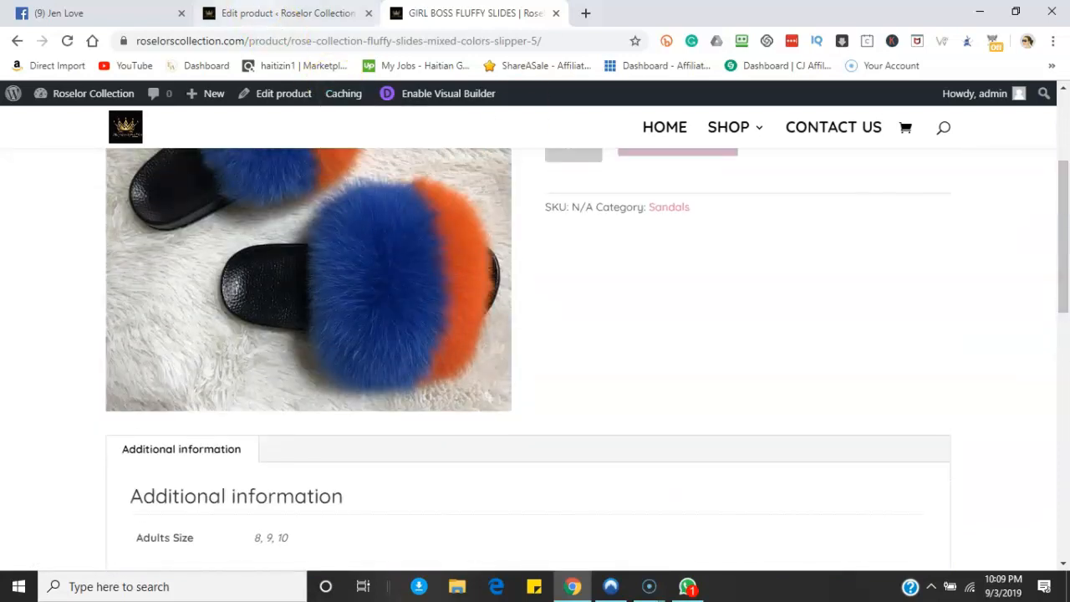
- Reopen GIRL BOSS FLUFFY SLIDES for editing from the admin product list and review its attributes and variations
{"action": "left_click", "coordinate": [255, 11]}
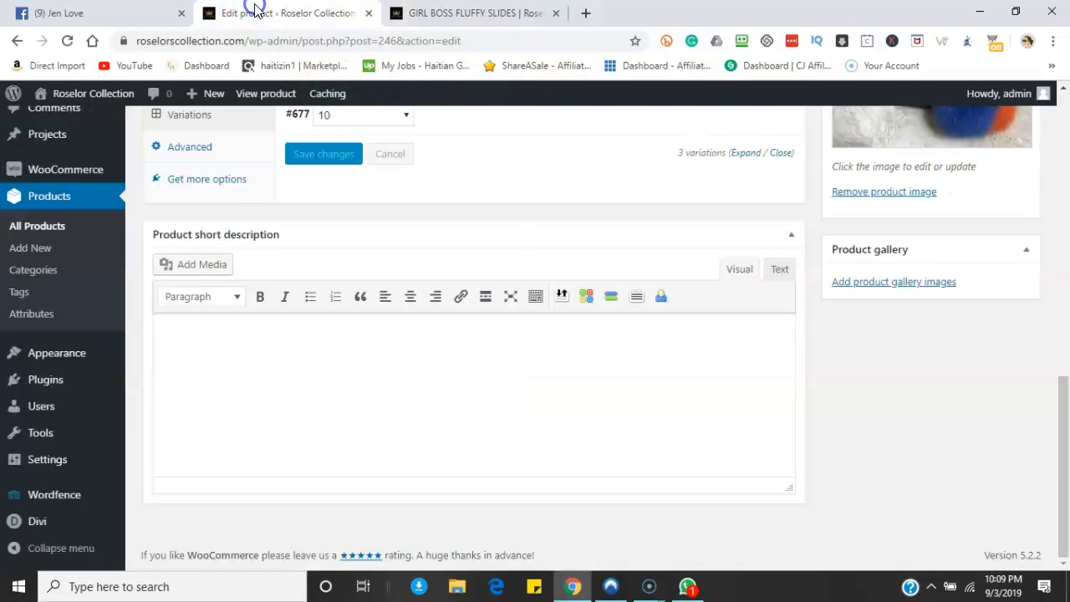
{"action": "left_click", "coordinate": [40, 235]}
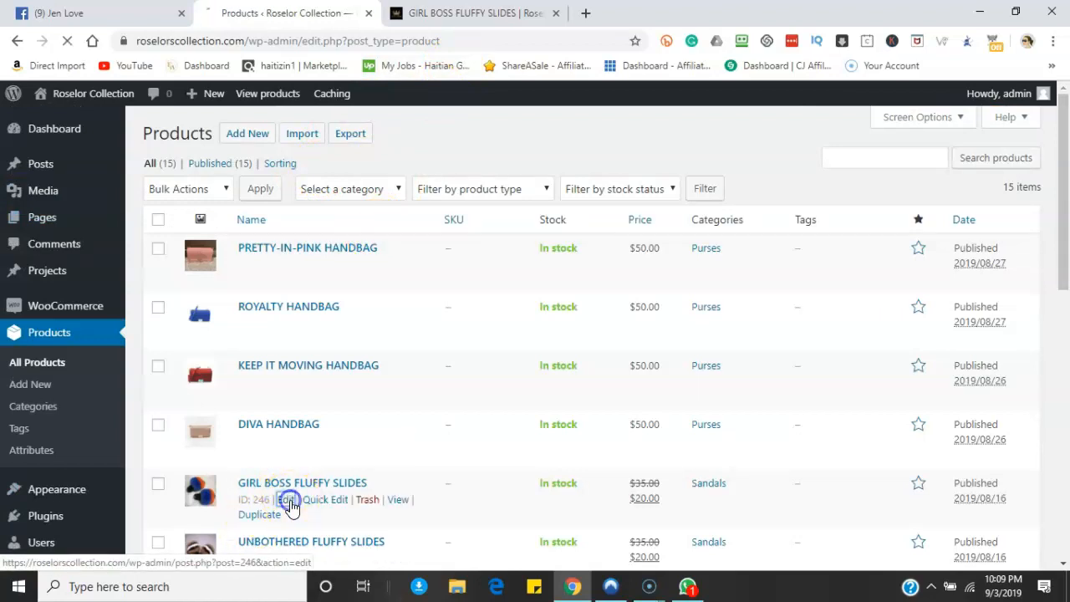
{"action": "left_click", "coordinate": [287, 500]}
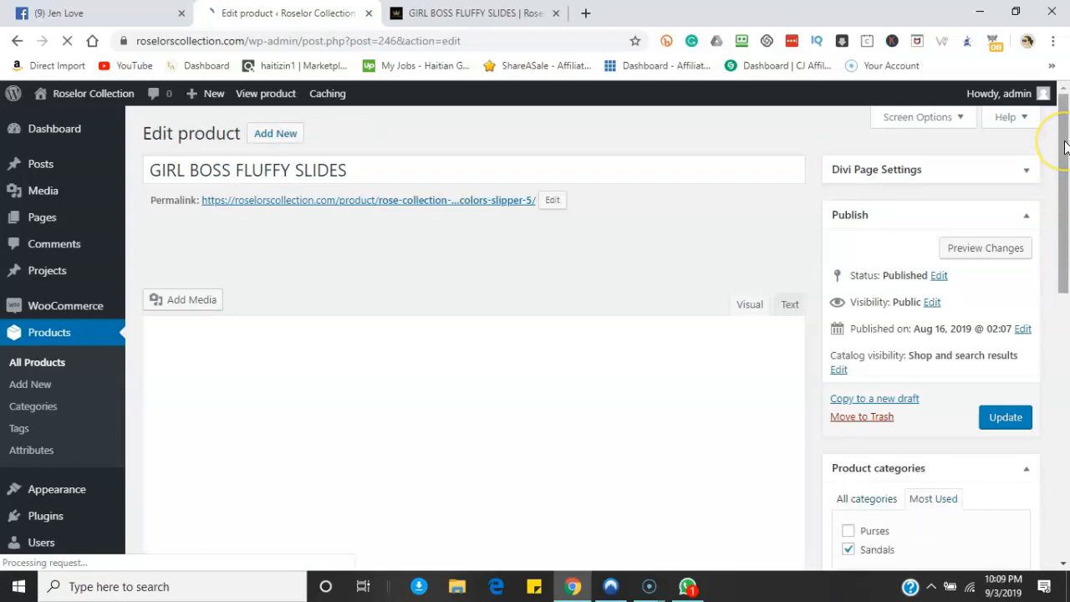
{"action": "left_click_drag", "start_coordinate": [1065, 146], "coordinate": [1068, 339]}
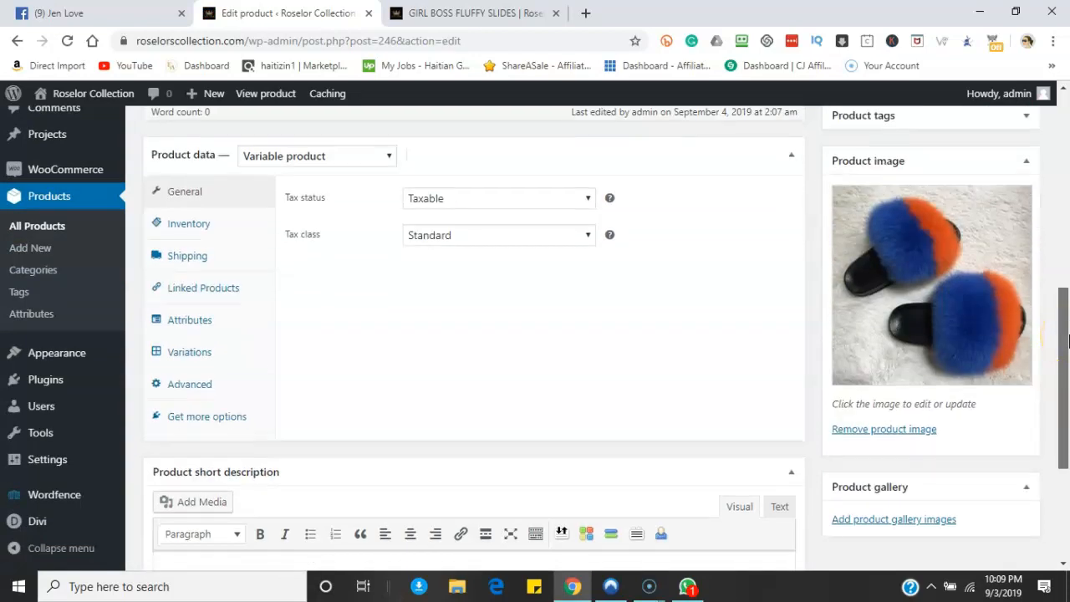
{"action": "left_click", "coordinate": [209, 324]}
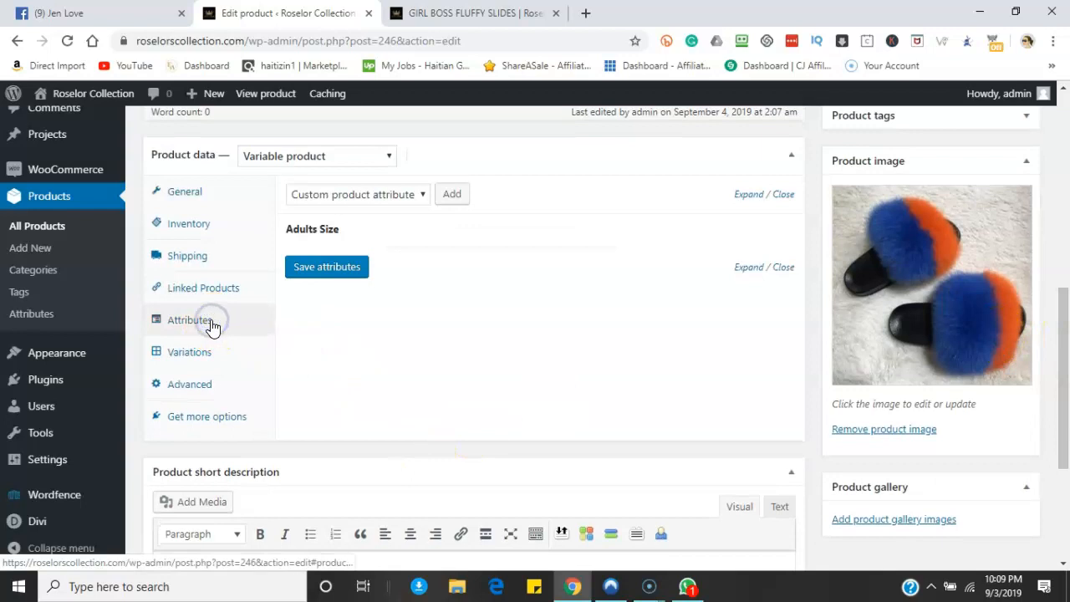
{"action": "left_click", "coordinate": [186, 360]}
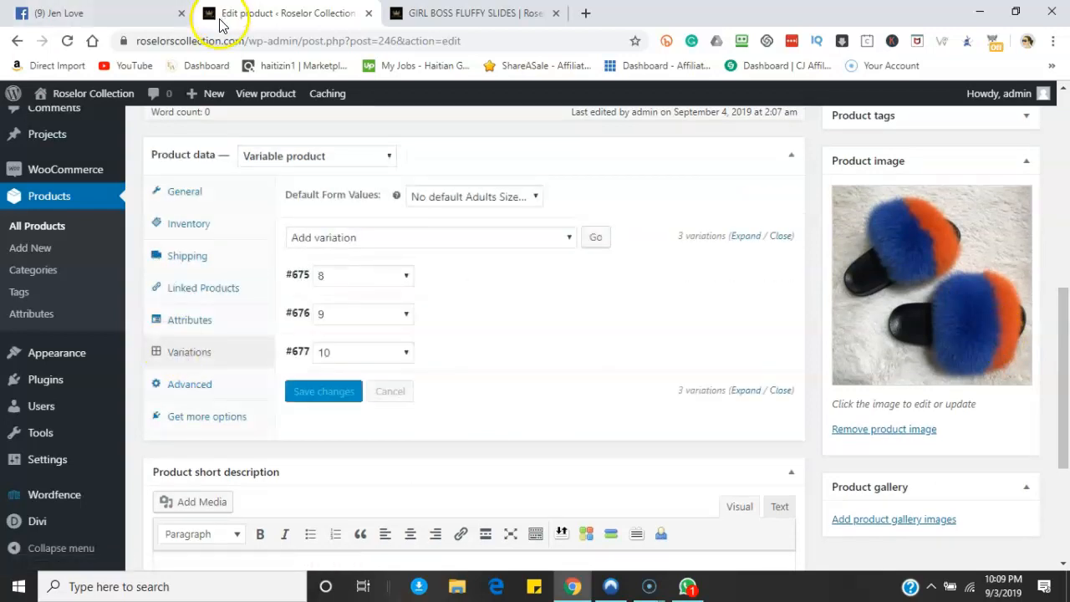
- Open UNBOTHERED FLUFFY SLIDES for editing from the product list and set its product type to Variable product
{"action": "left_click", "coordinate": [51, 226]}
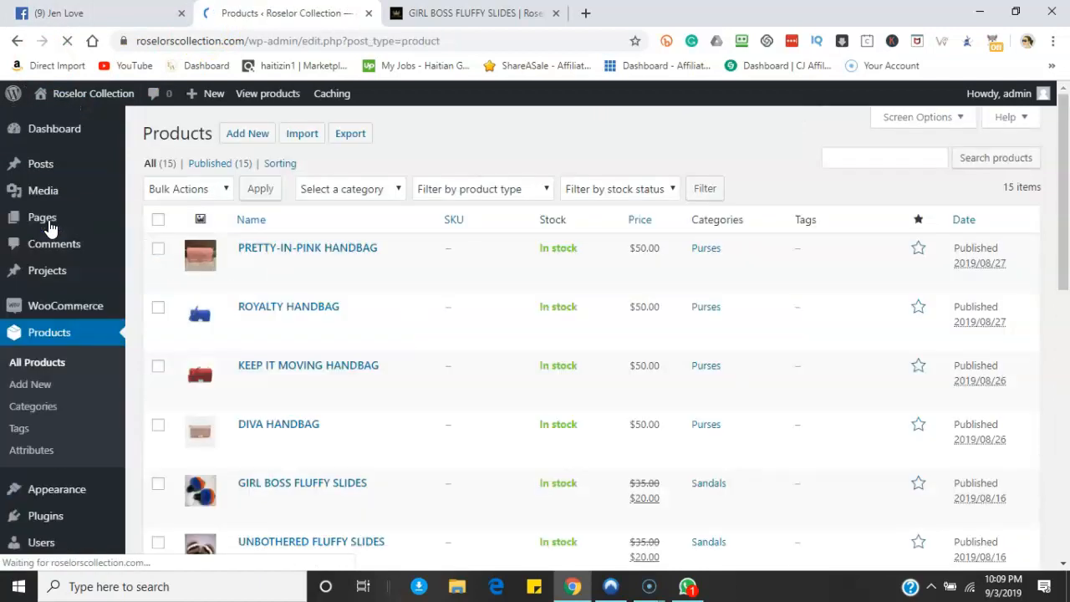
{"action": "left_click_drag", "start_coordinate": [1061, 220], "coordinate": [1062, 292]}
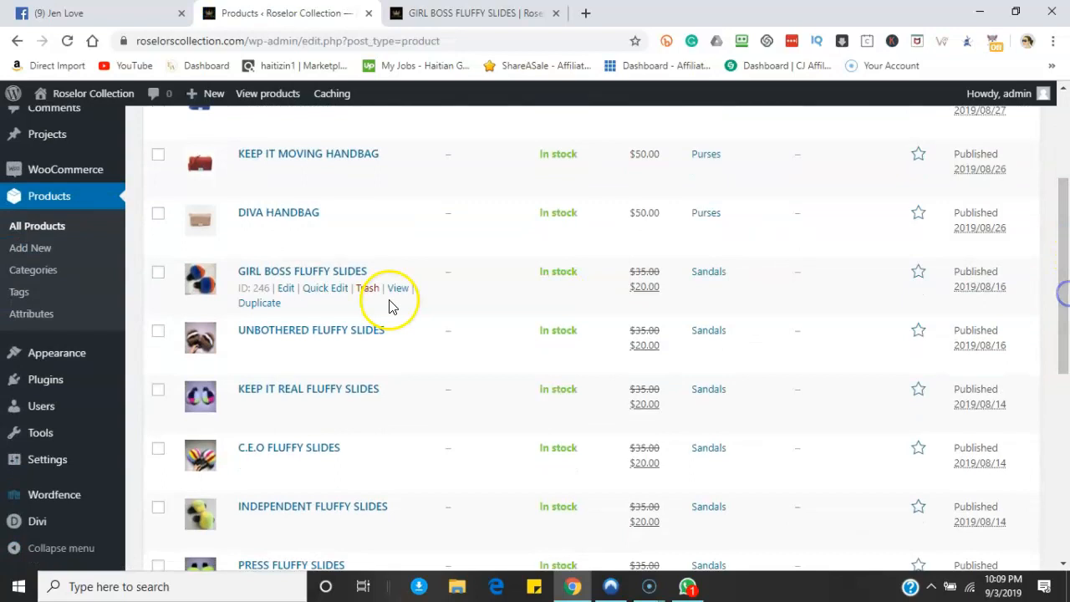
{"action": "left_click", "coordinate": [286, 348]}
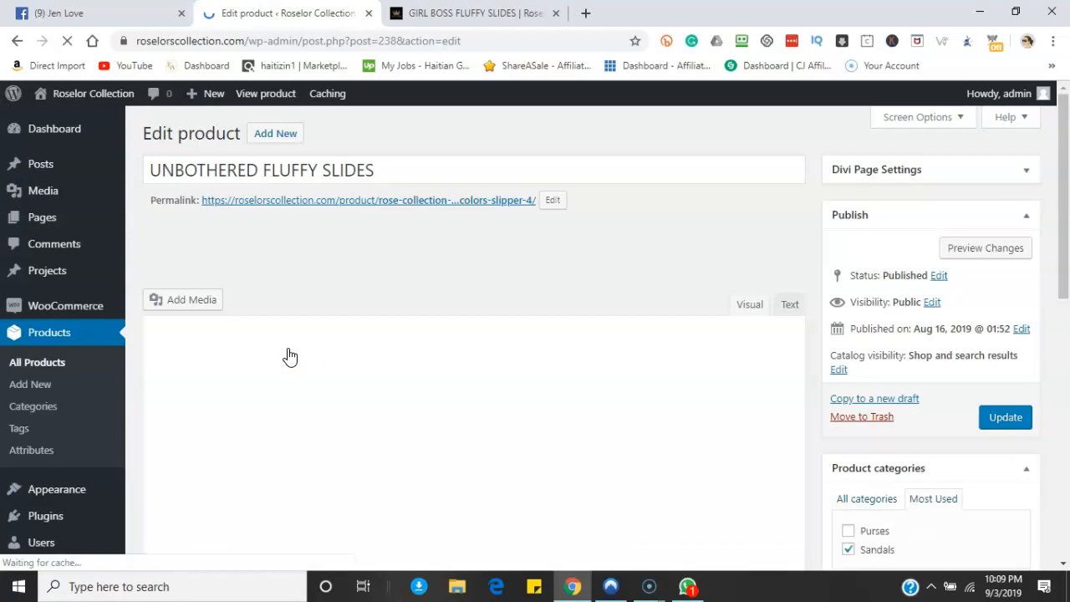
{"action": "left_click_drag", "start_coordinate": [1064, 150], "coordinate": [1067, 299]}
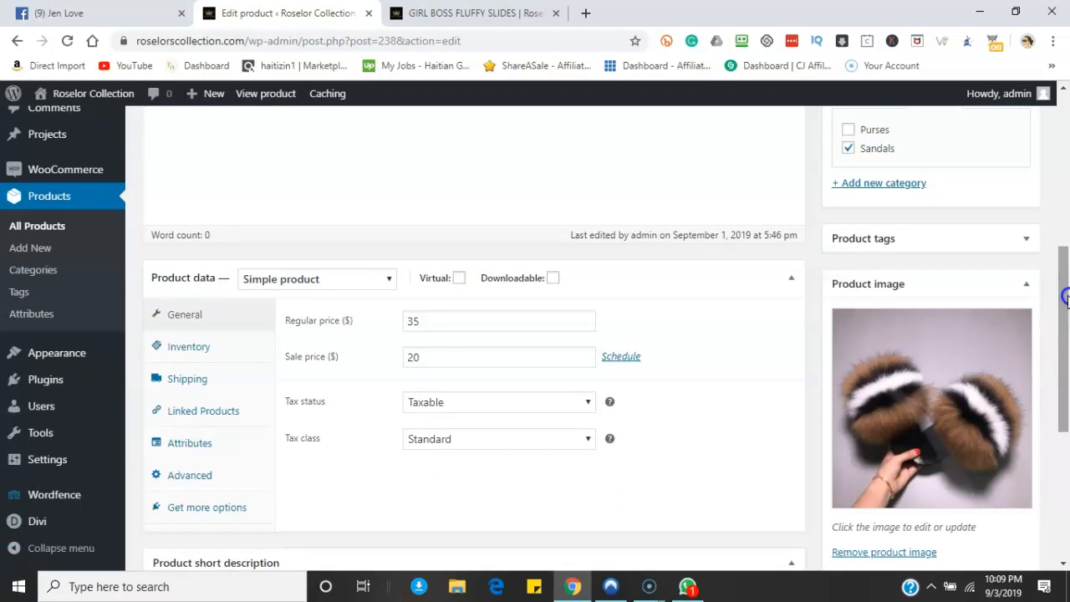
{"action": "left_click", "coordinate": [390, 282]}
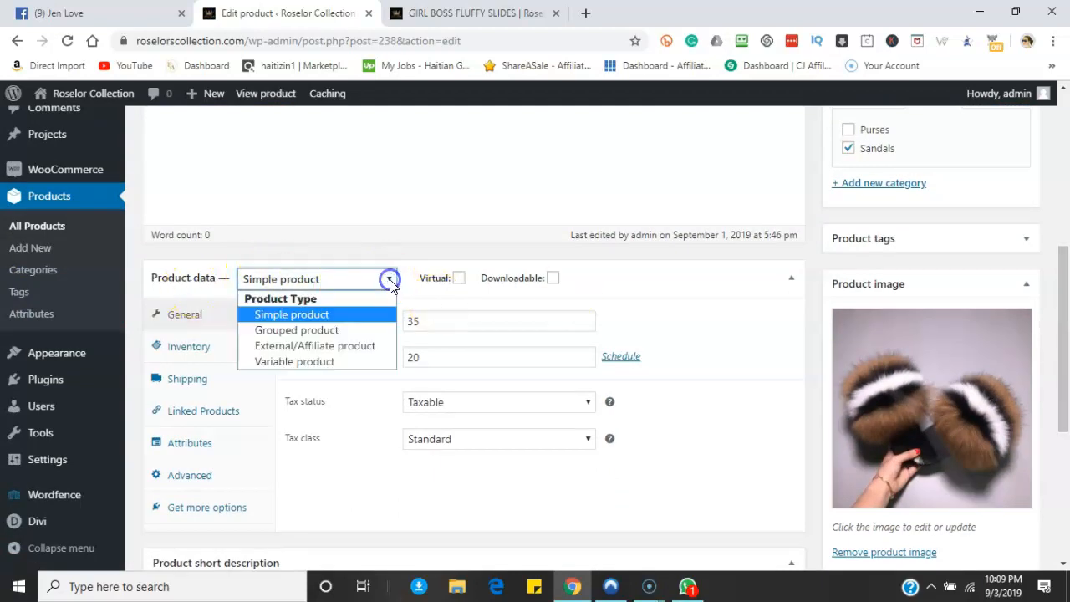
{"action": "left_click", "coordinate": [297, 362]}
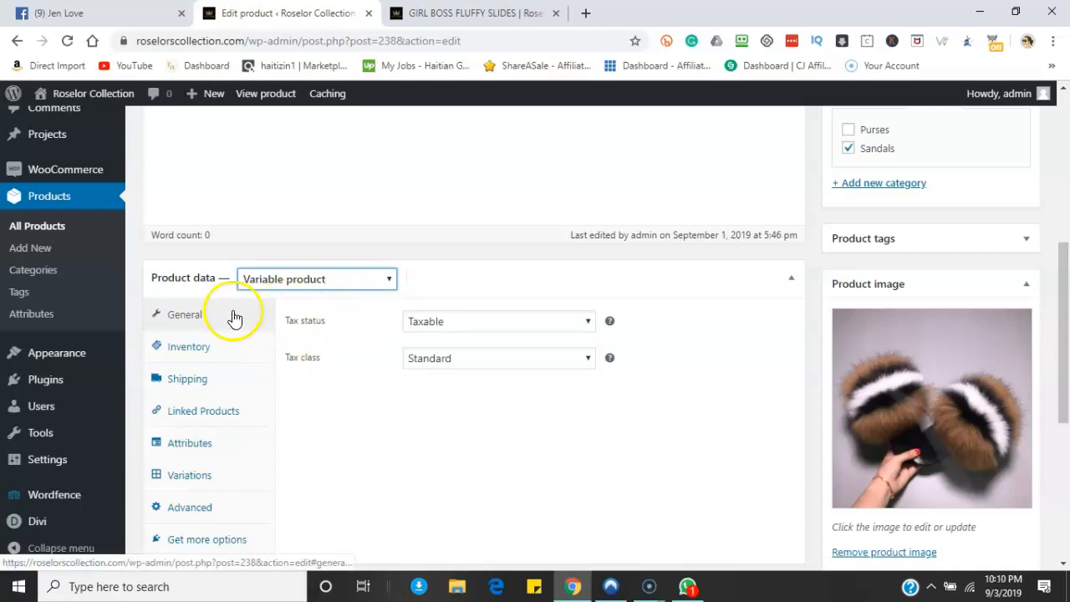
- Check the Adults Size attribute of UNBOTHERED FLUFFY SLIDES and create variations from all attributes
{"action": "left_click", "coordinate": [191, 446]}
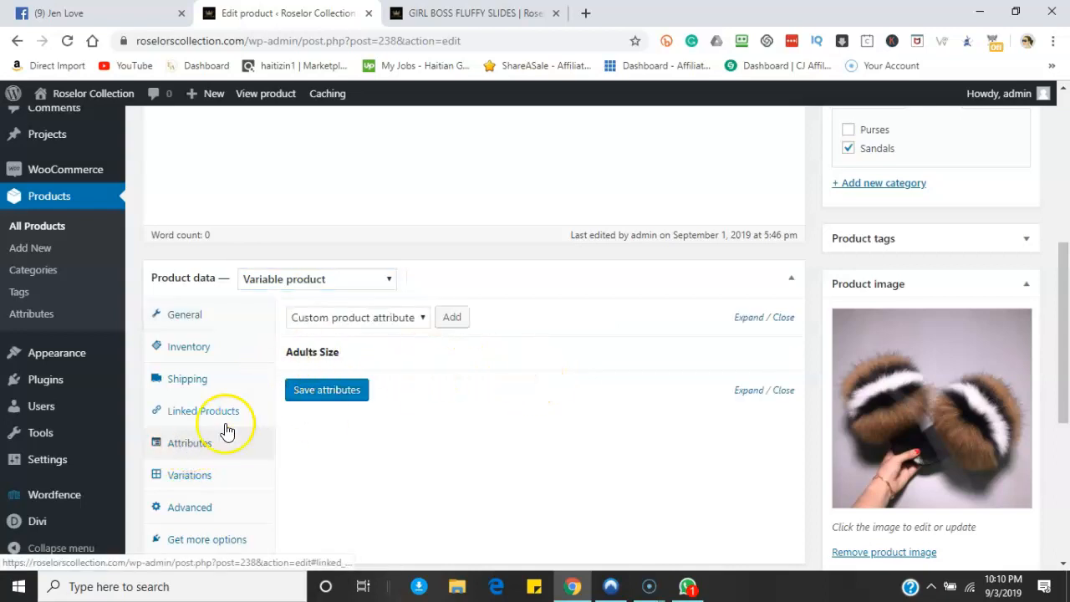
{"action": "left_click", "coordinate": [184, 479]}
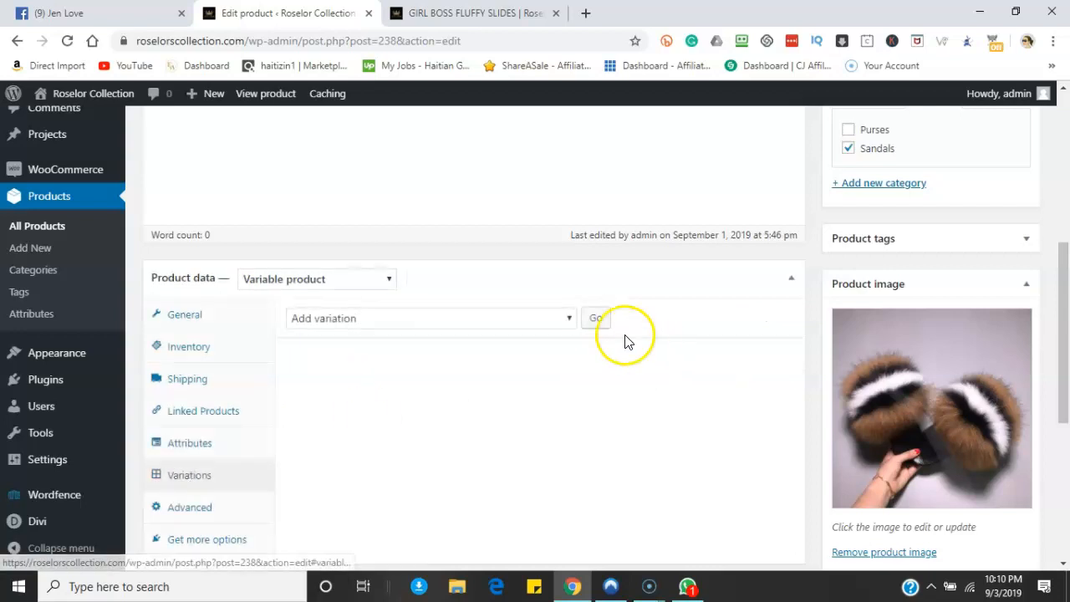
{"action": "left_click", "coordinate": [566, 316]}
{"action": "left_click", "coordinate": [434, 354]}
{"action": "left_click", "coordinate": [594, 320]}
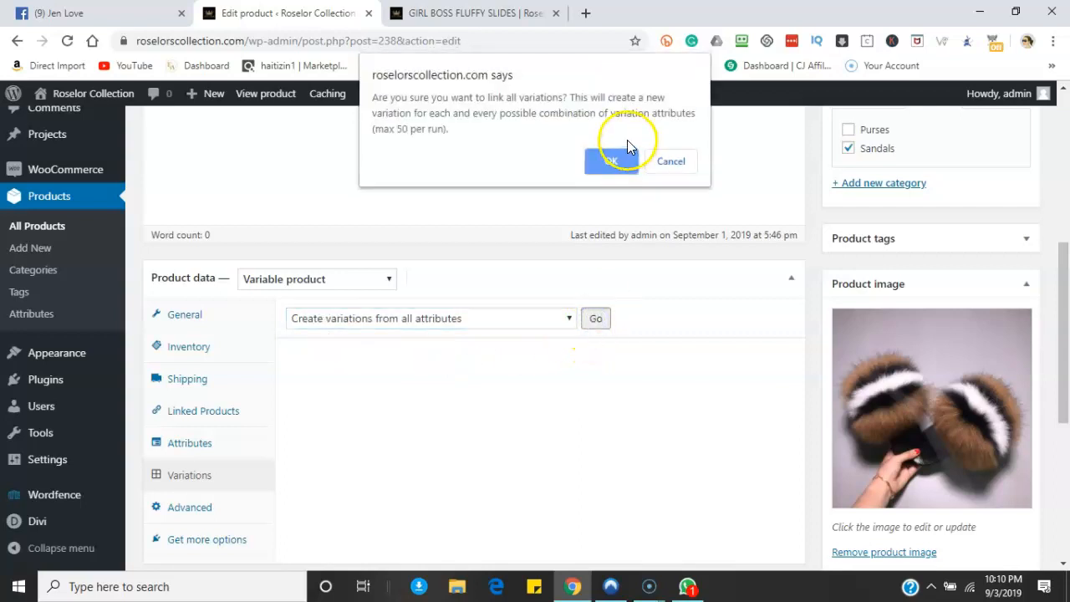
{"action": "left_click", "coordinate": [619, 161]}
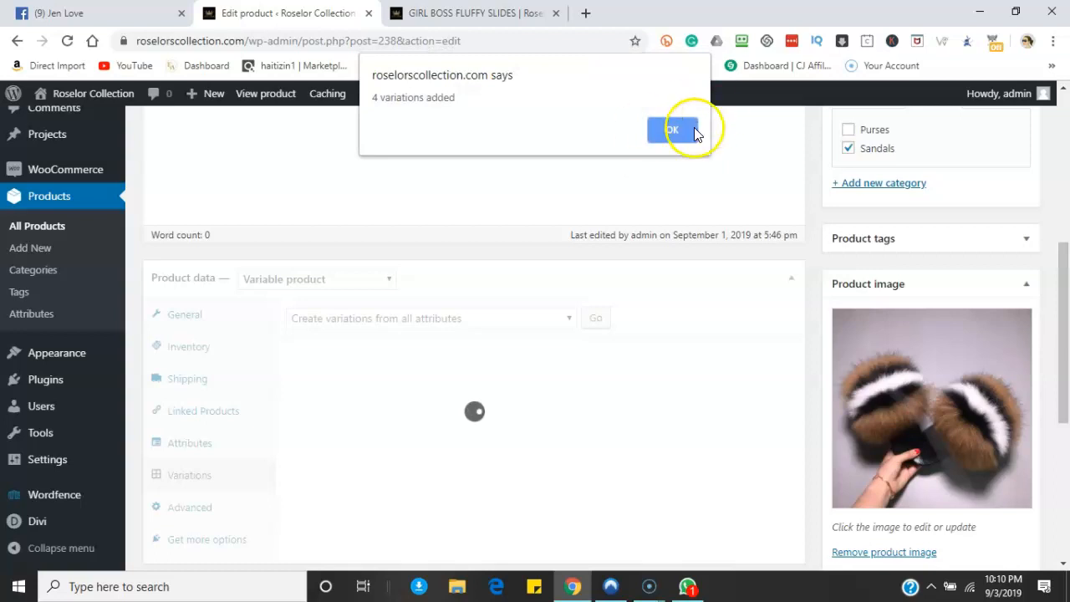
{"action": "left_click", "coordinate": [674, 129]}
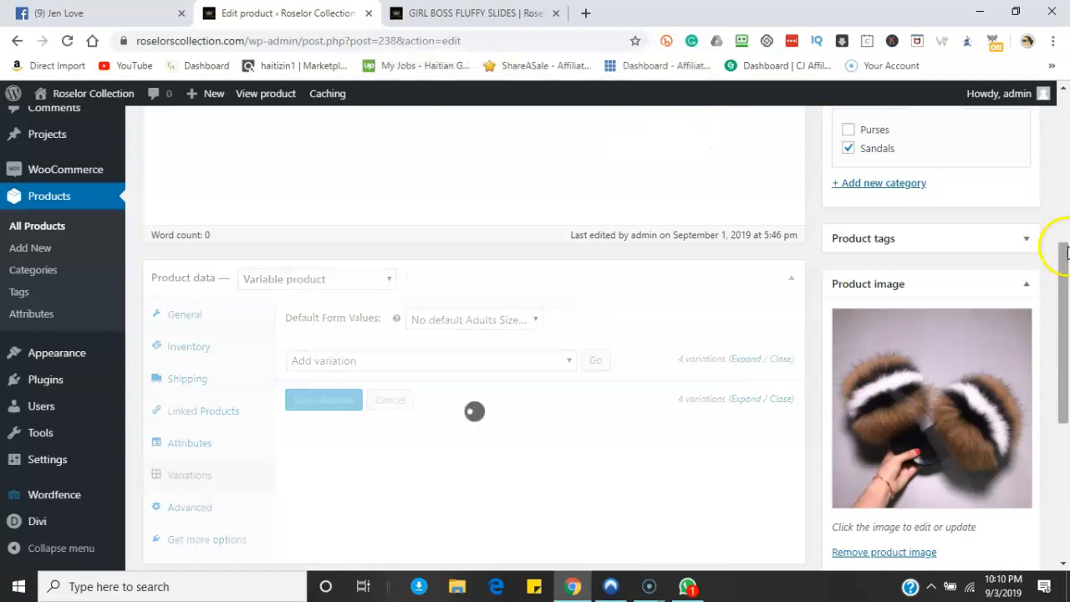
- Expand the size 7 variation and set its image to the brown, black and white fluffy slides photo
{"action": "left_click_drag", "start_coordinate": [1066, 253], "coordinate": [1065, 283]}
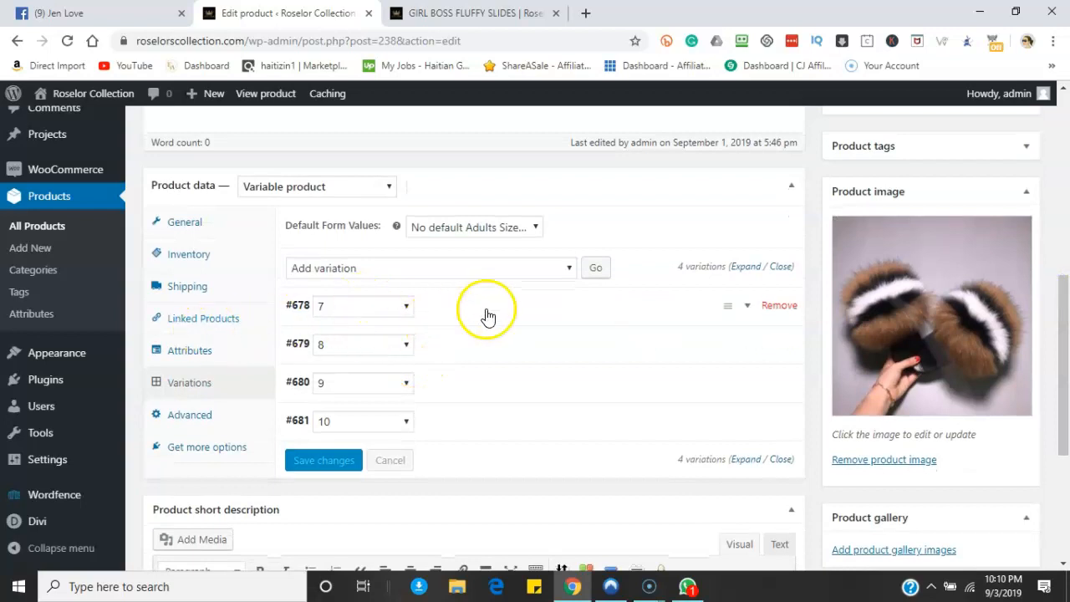
{"action": "left_click", "coordinate": [747, 307]}
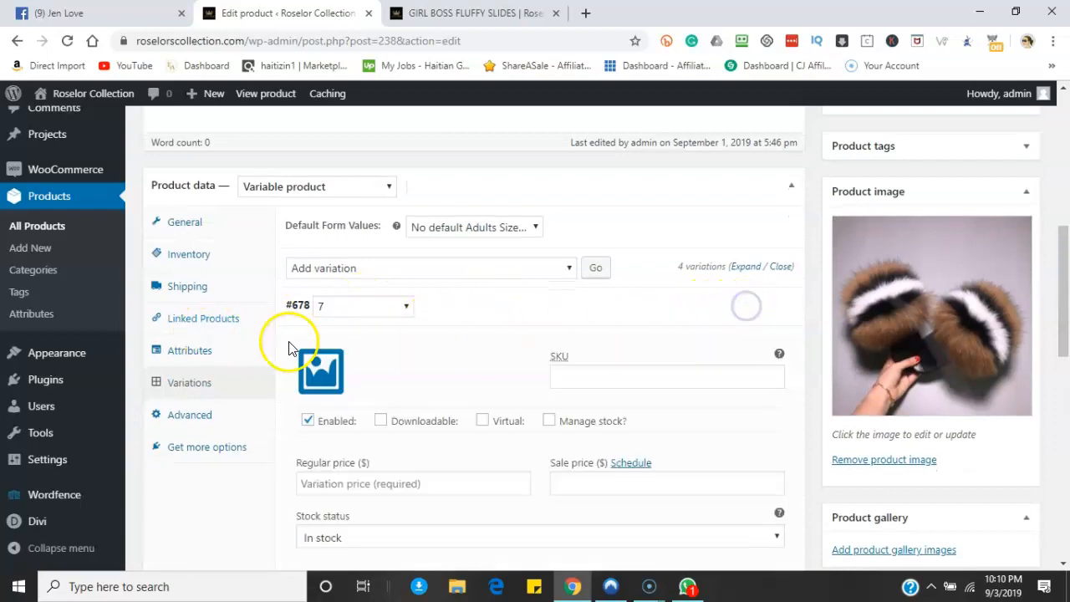
{"action": "left_click", "coordinate": [318, 368]}
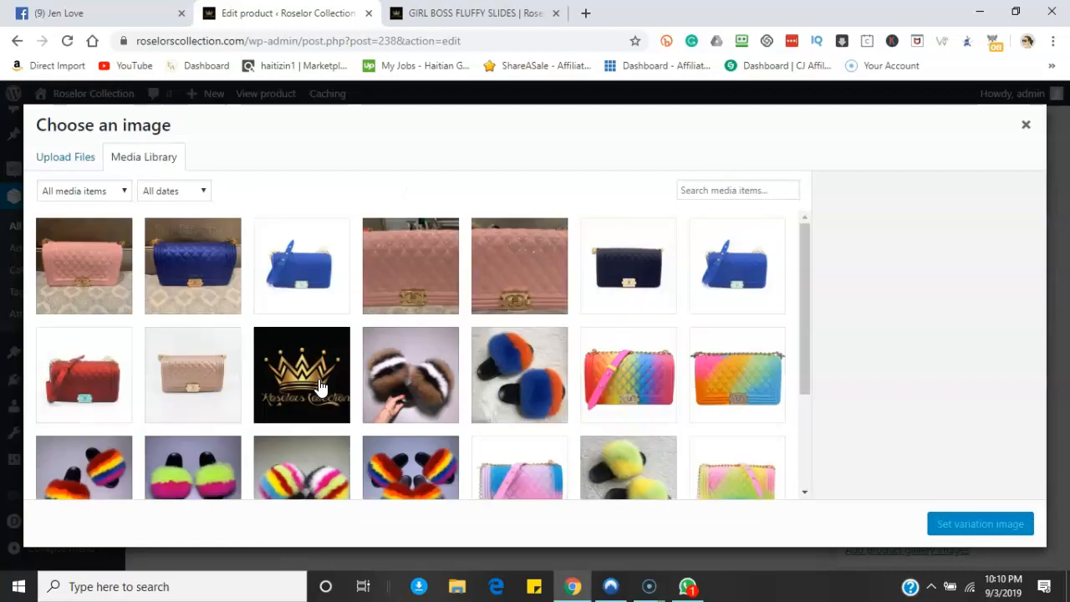
{"action": "left_click", "coordinate": [384, 400]}
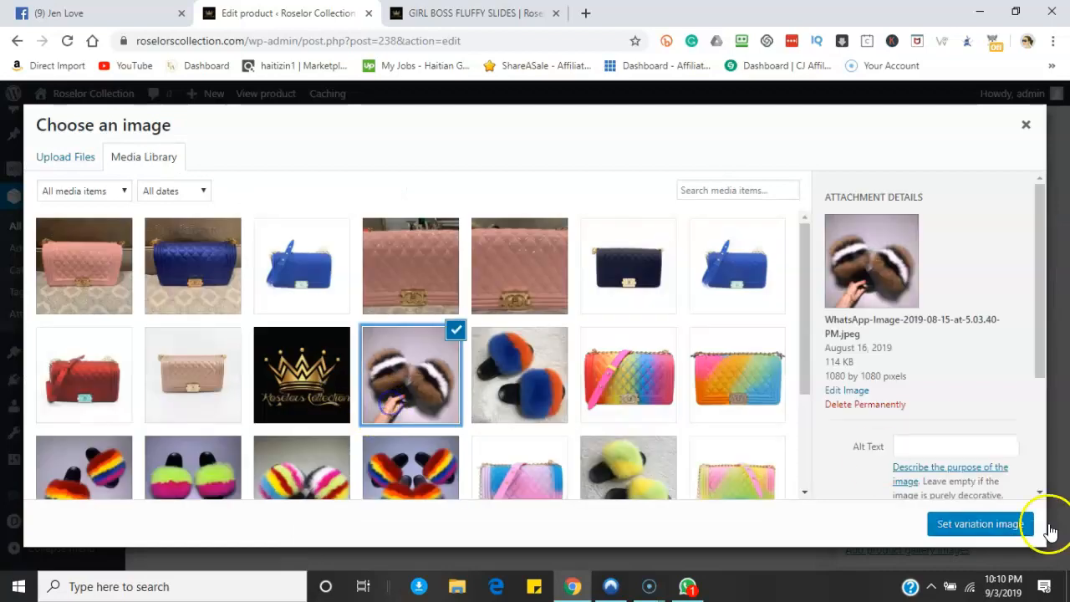
{"action": "left_click", "coordinate": [1006, 525]}
- Set the size 7 variation's regular price to 35.00 and sale price to 20.00
{"action": "left_click", "coordinate": [408, 483]}
{"action": "type", "text": "35"}
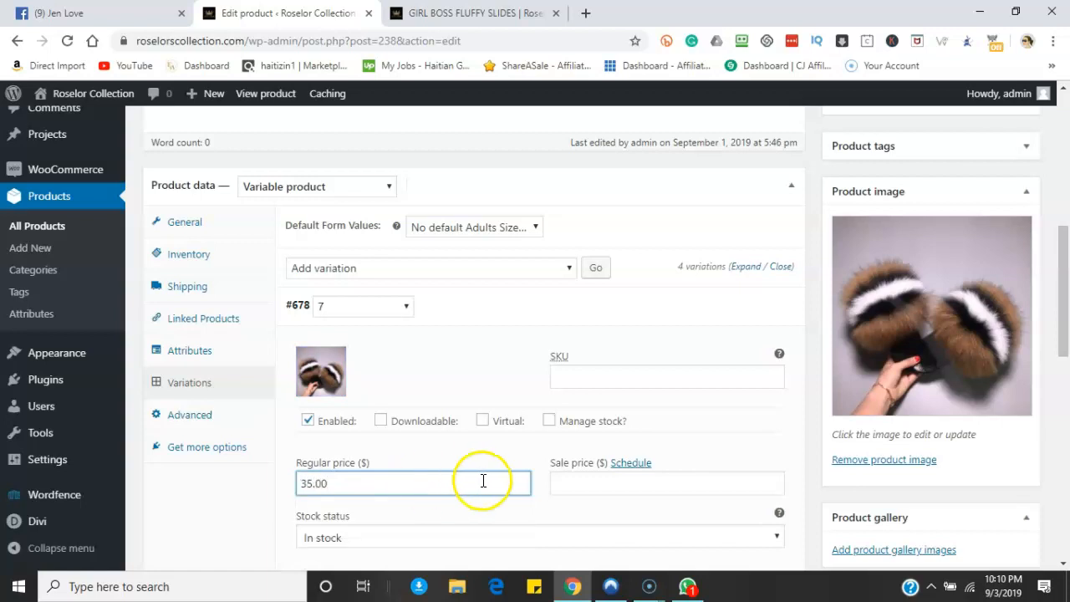
{"action": "left_click", "coordinate": [567, 484]}
{"action": "type", "text": "200"}
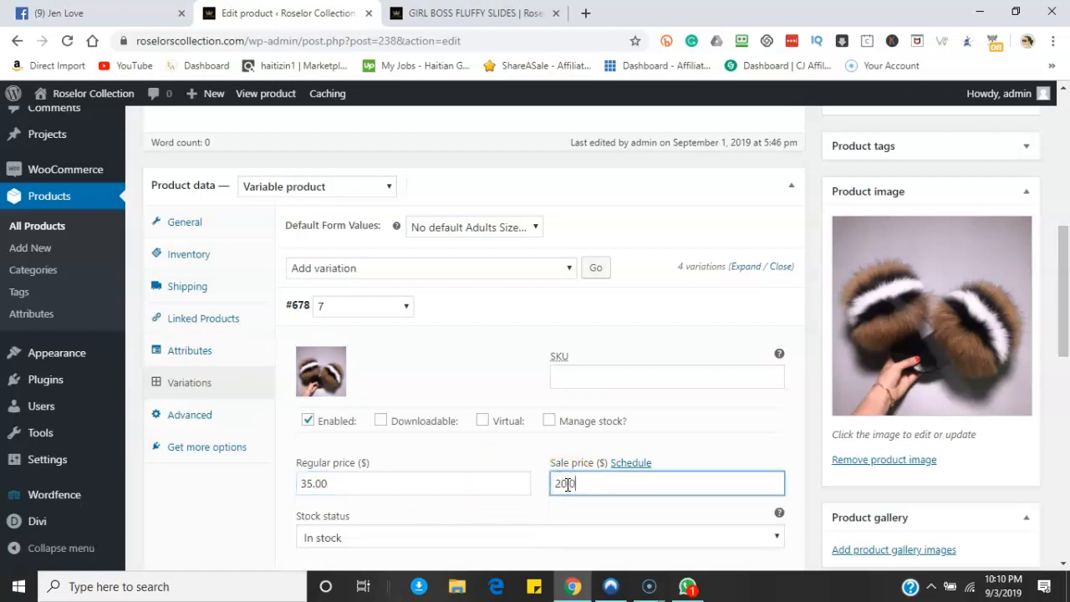
- Expand the size 8 variation and assign the brown, black and white fluffy slides photo as its image
{"action": "left_click_drag", "start_coordinate": [1063, 317], "coordinate": [1062, 465]}
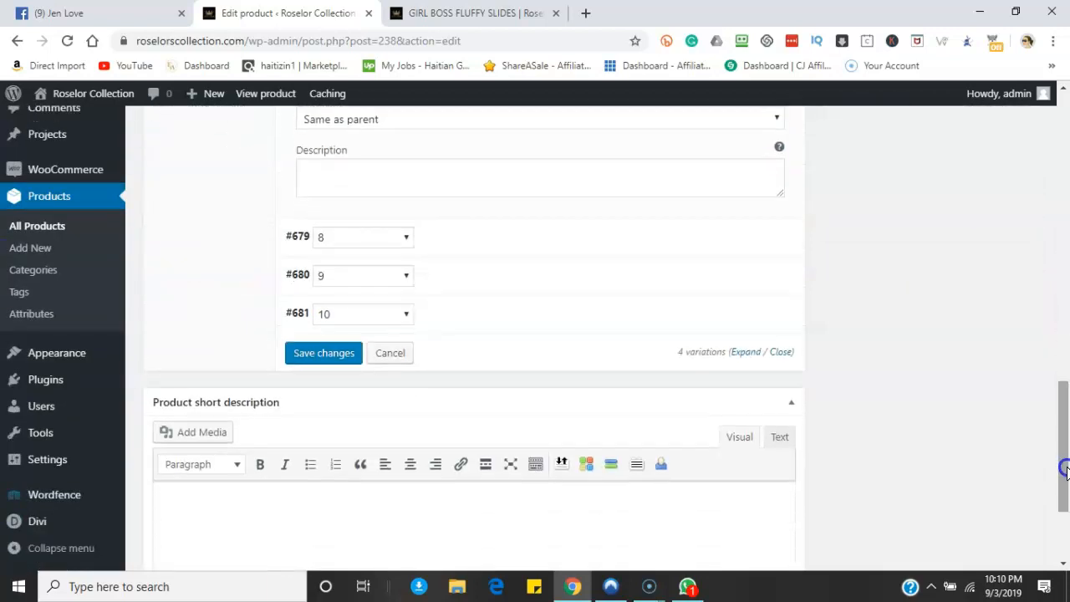
{"action": "left_click", "coordinate": [750, 242]}
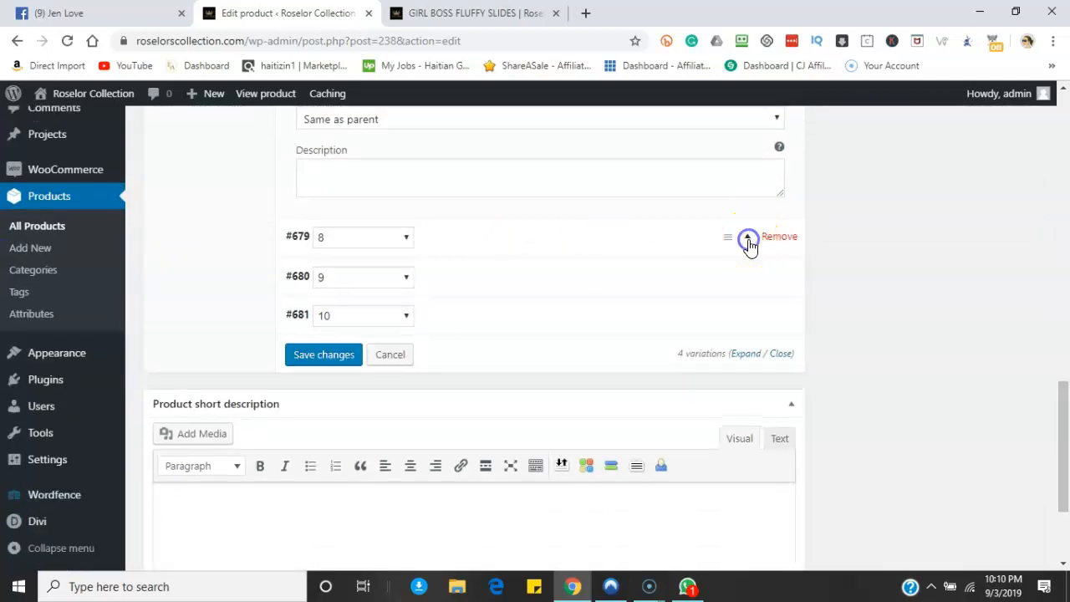
{"action": "left_click", "coordinate": [323, 301]}
{"action": "left_click", "coordinate": [410, 372]}
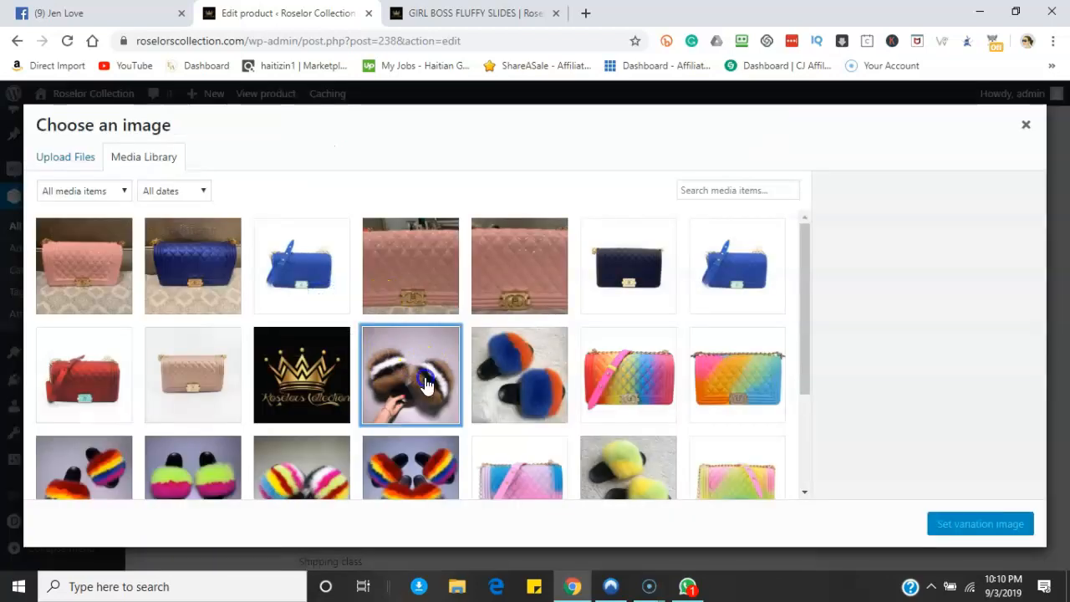
{"action": "left_click", "coordinate": [987, 523]}
- Set the size 8 variation's regular price to 35.00 and sale price to 20.00
{"action": "left_click", "coordinate": [440, 423]}
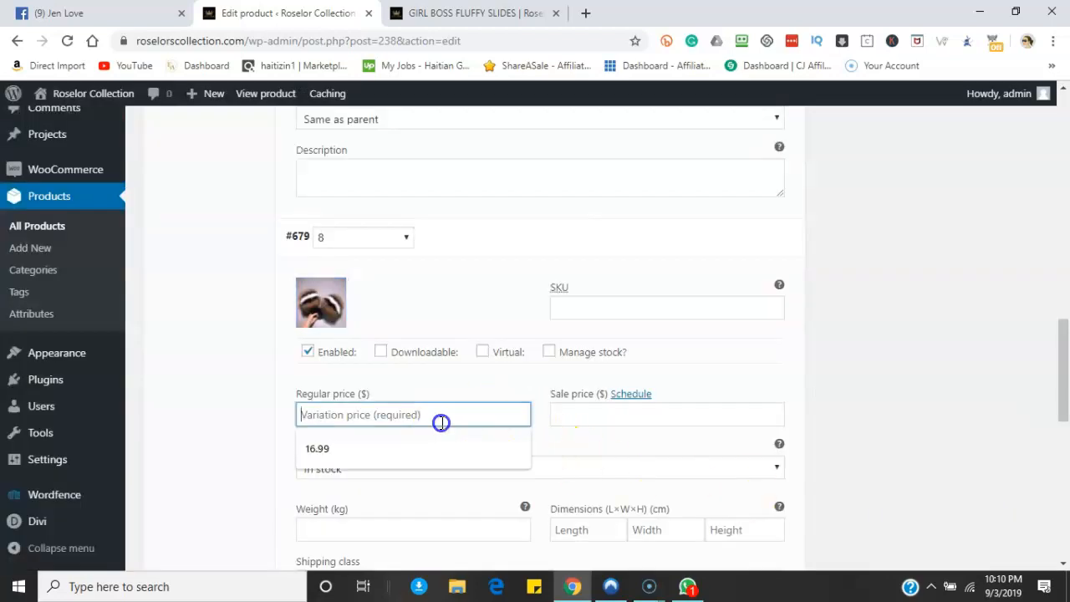
{"action": "type", "text": "35"}
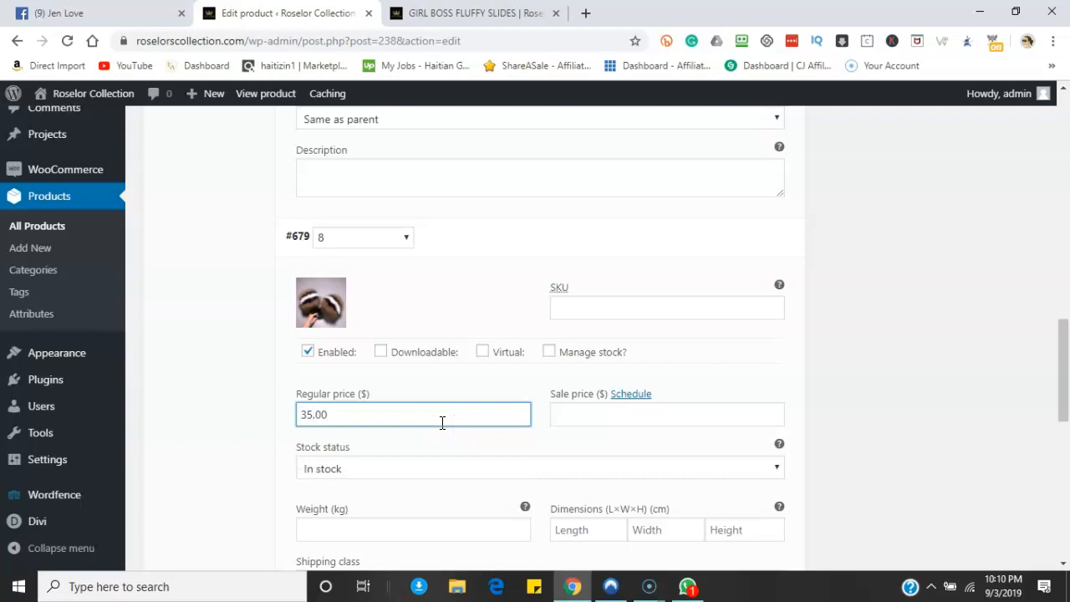
{"action": "left_click", "coordinate": [592, 417]}
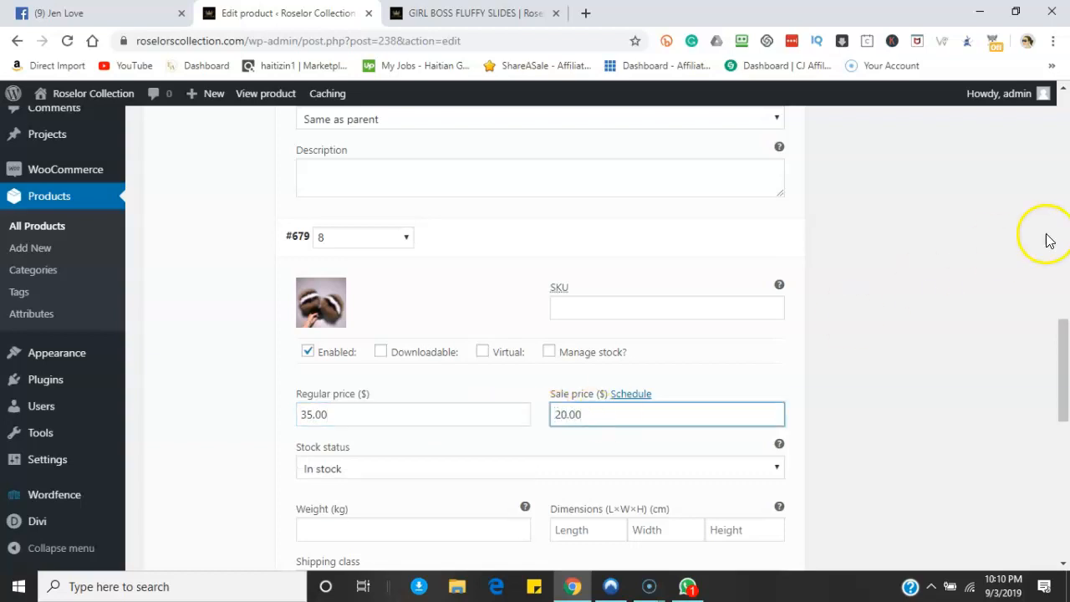
- Expand the size 9 variation and give it the brown, black and white fluffy slides photo as its image
{"action": "left_click_drag", "start_coordinate": [1055, 382], "coordinate": [1058, 463]}
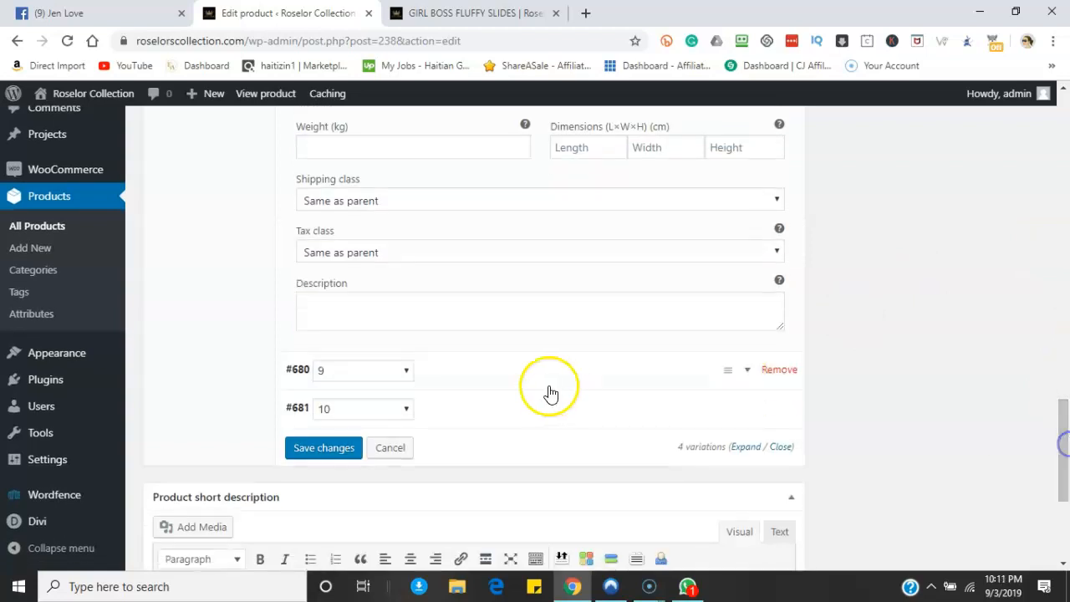
{"action": "left_click", "coordinate": [743, 377]}
{"action": "left_click", "coordinate": [319, 436]}
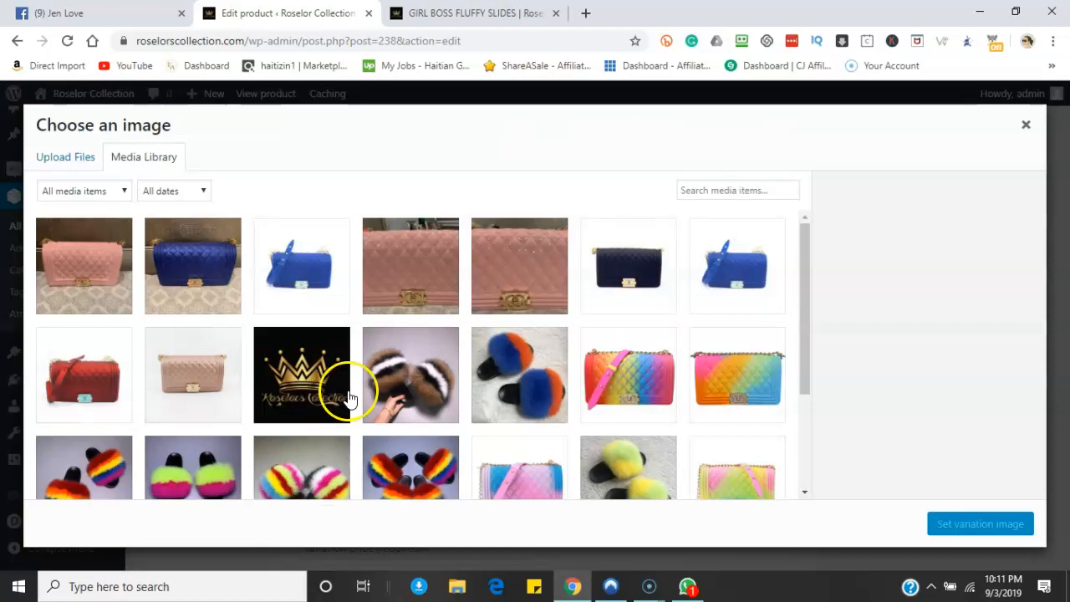
{"action": "left_click", "coordinate": [390, 398]}
{"action": "left_click", "coordinate": [930, 524]}
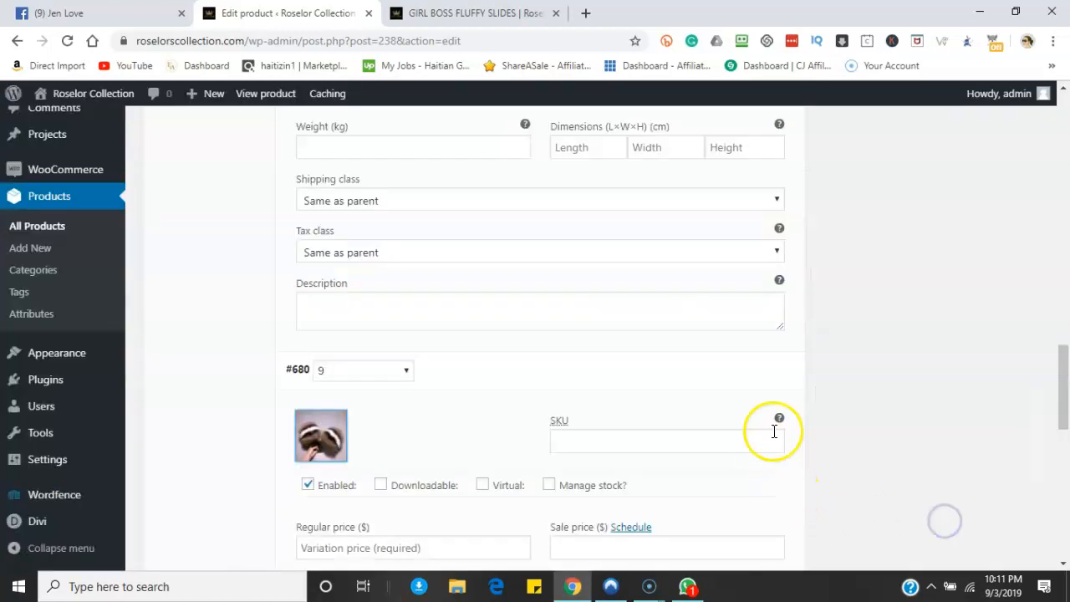
{"action": "left_click_drag", "start_coordinate": [1064, 372], "coordinate": [1067, 418]}
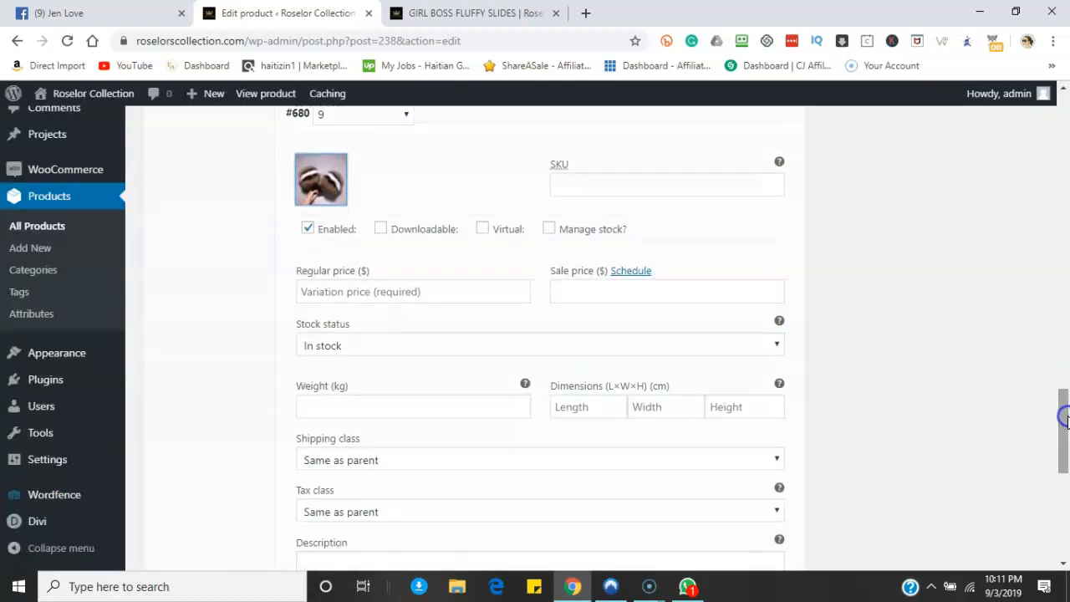
- Set the size 9 variation's regular price to 35.00 and sale price to 20.00
{"action": "left_click", "coordinate": [353, 291]}
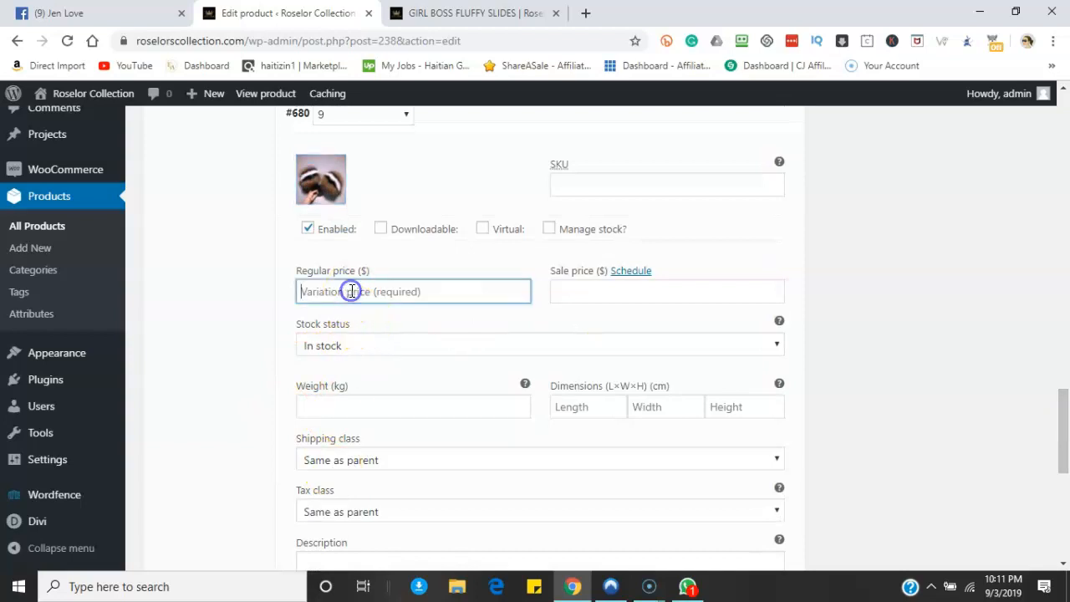
{"action": "type", "text": "35.00"}
{"action": "left_click", "coordinate": [569, 291]}
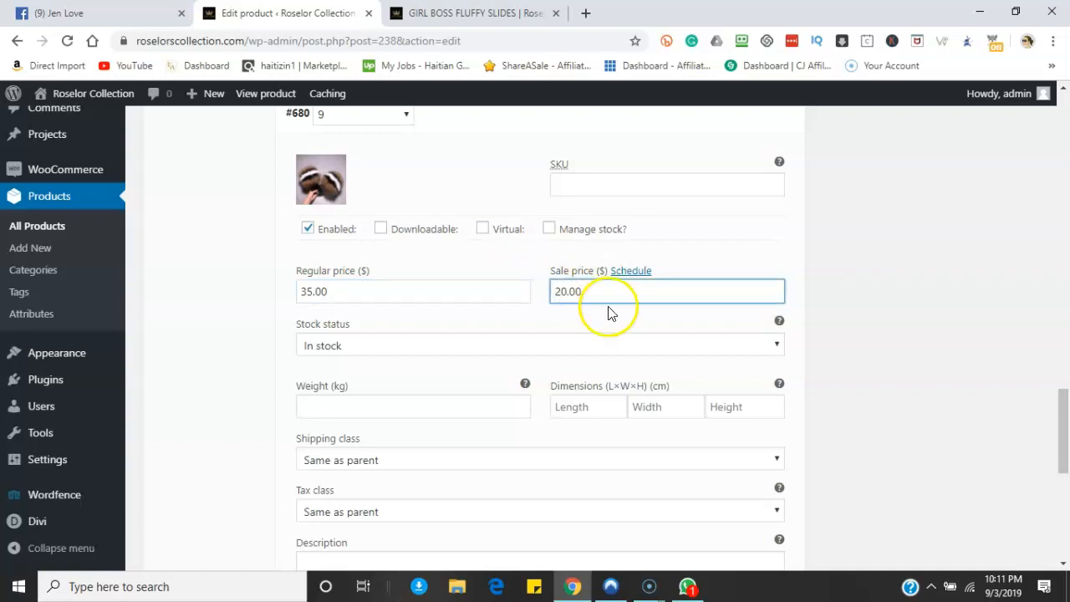
- Expand the size 10 variation and assign the brown, black and white fluffy slides photo as its image
{"action": "left_click_drag", "start_coordinate": [1063, 394], "coordinate": [1063, 456]}
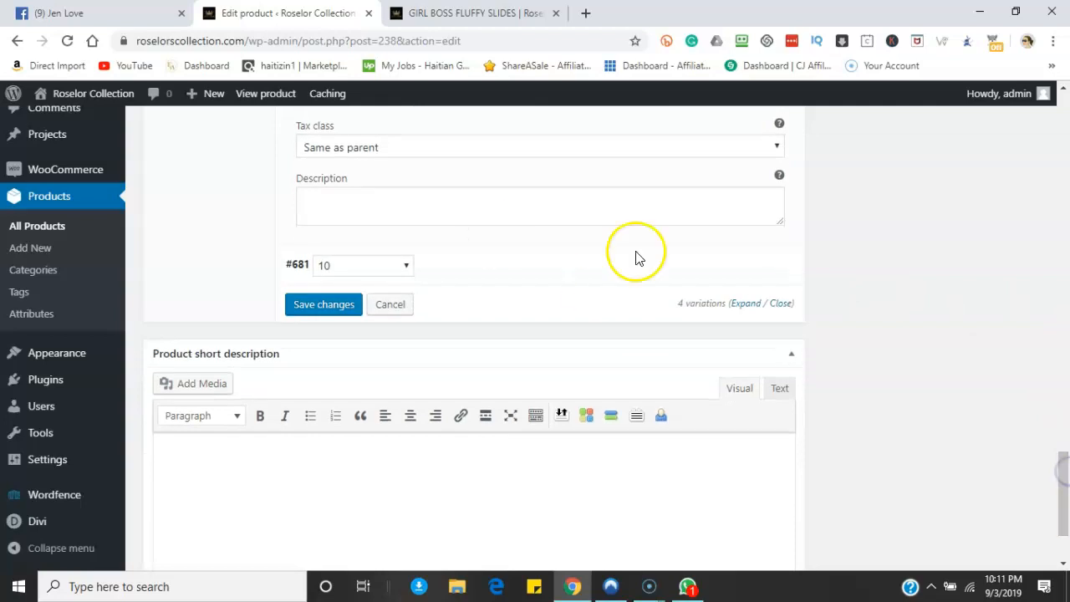
{"action": "left_click", "coordinate": [751, 268]}
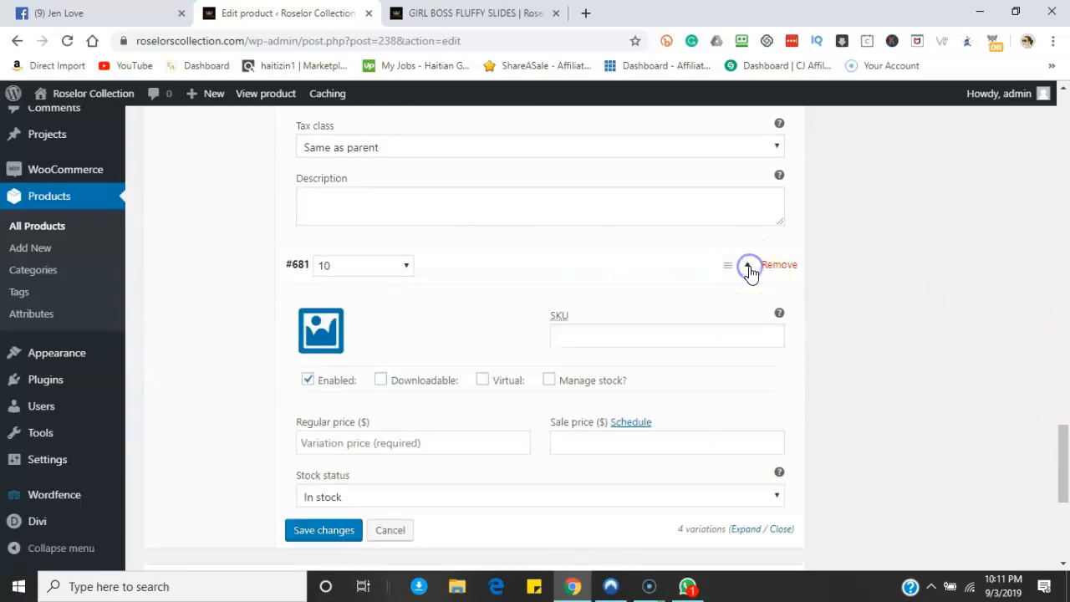
{"action": "left_click", "coordinate": [316, 333]}
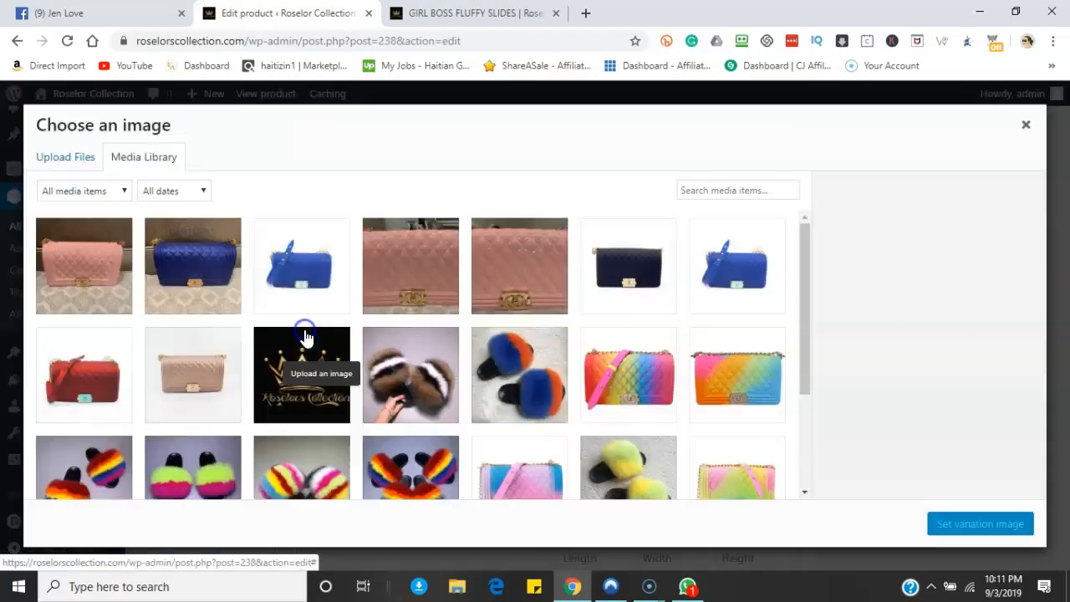
{"action": "left_click", "coordinate": [416, 376]}
{"action": "left_click", "coordinate": [1000, 525]}
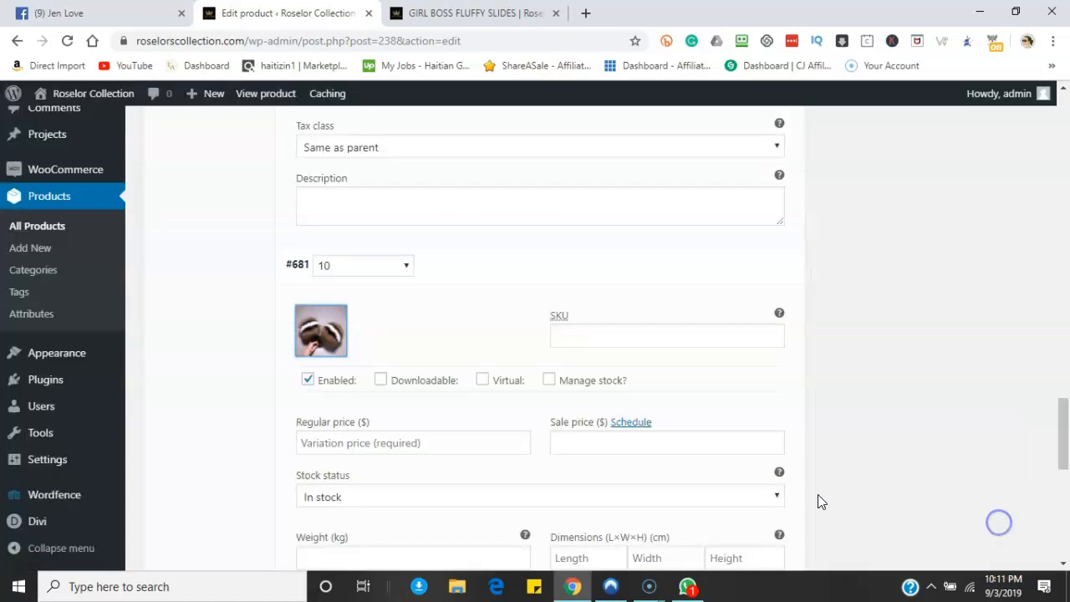
- Set the size 10 variation's regular price to 35.00 and sale price to 20.00
{"action": "left_click", "coordinate": [329, 441]}
{"action": "type", "text": "35"}
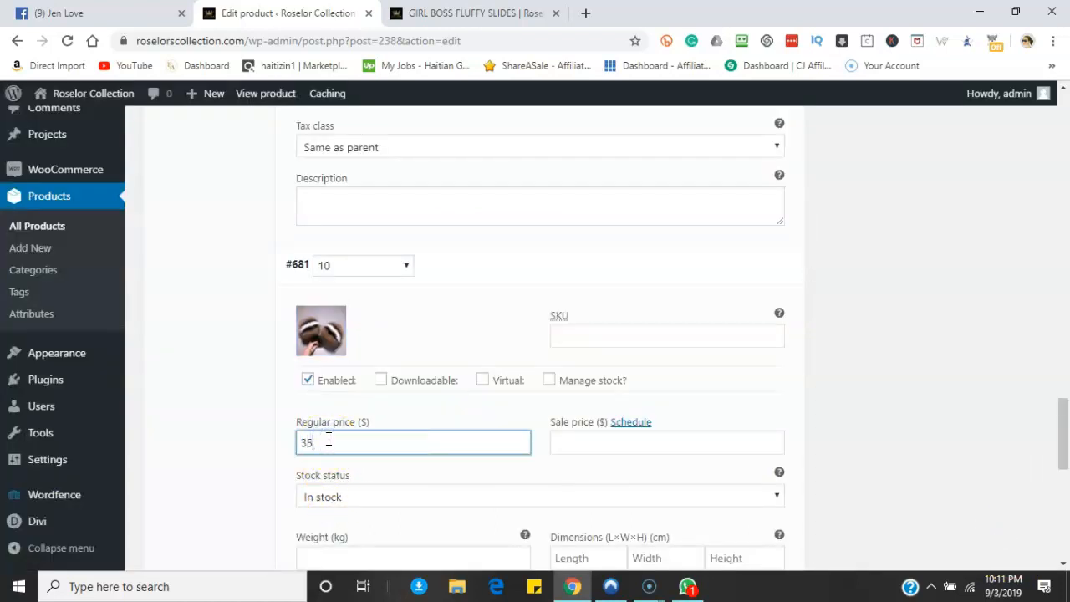
{"action": "left_click", "coordinate": [563, 446]}
{"action": "type", "text": "20.00"}
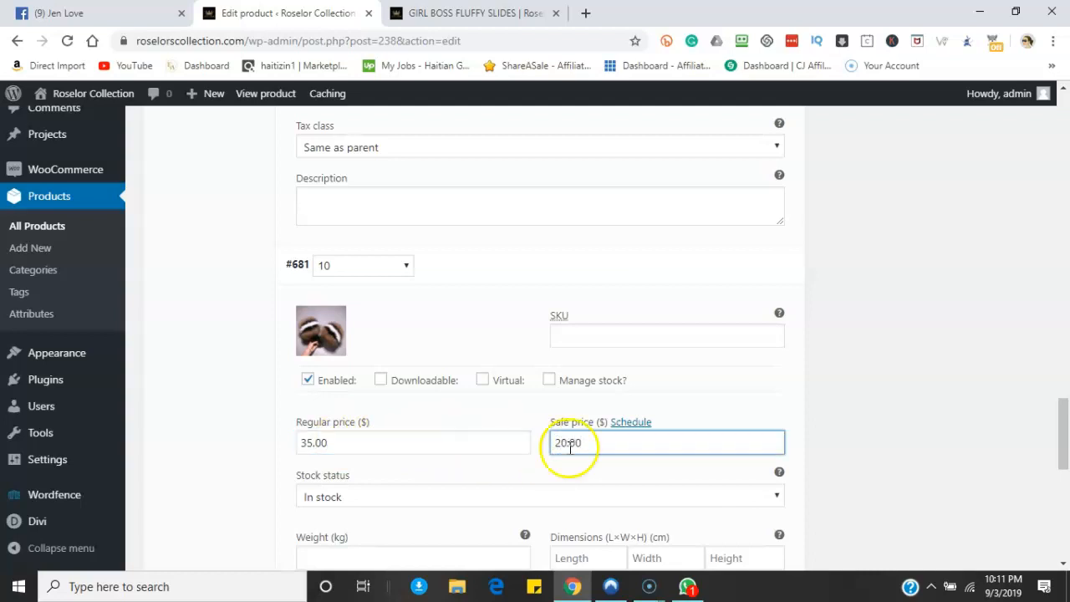
- Save the variation changes and update the published product
{"action": "left_click_drag", "start_coordinate": [1064, 410], "coordinate": [1063, 477]}
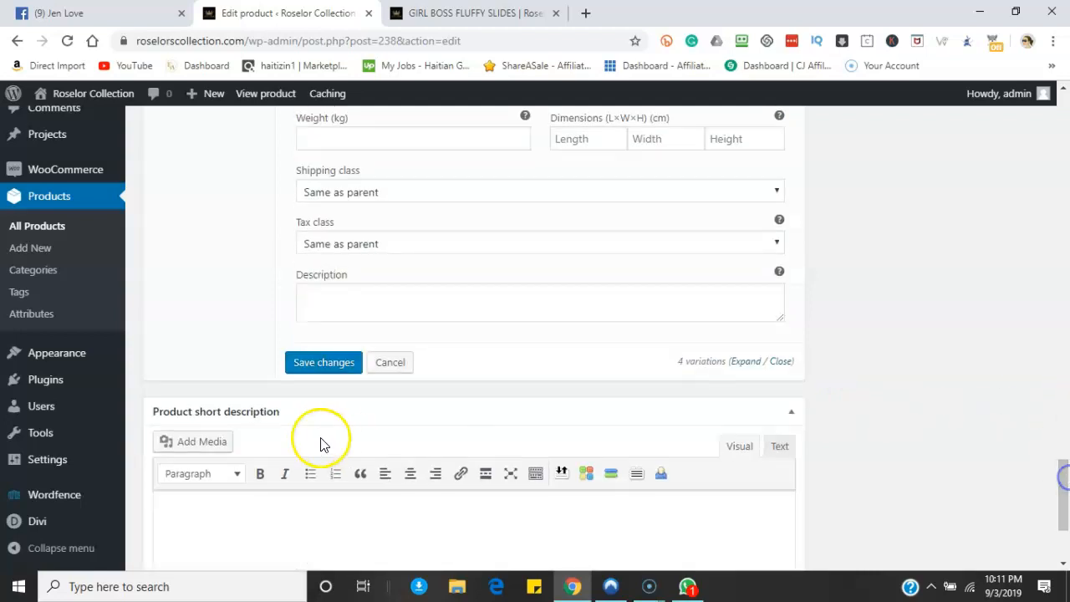
{"action": "left_click", "coordinate": [302, 365]}
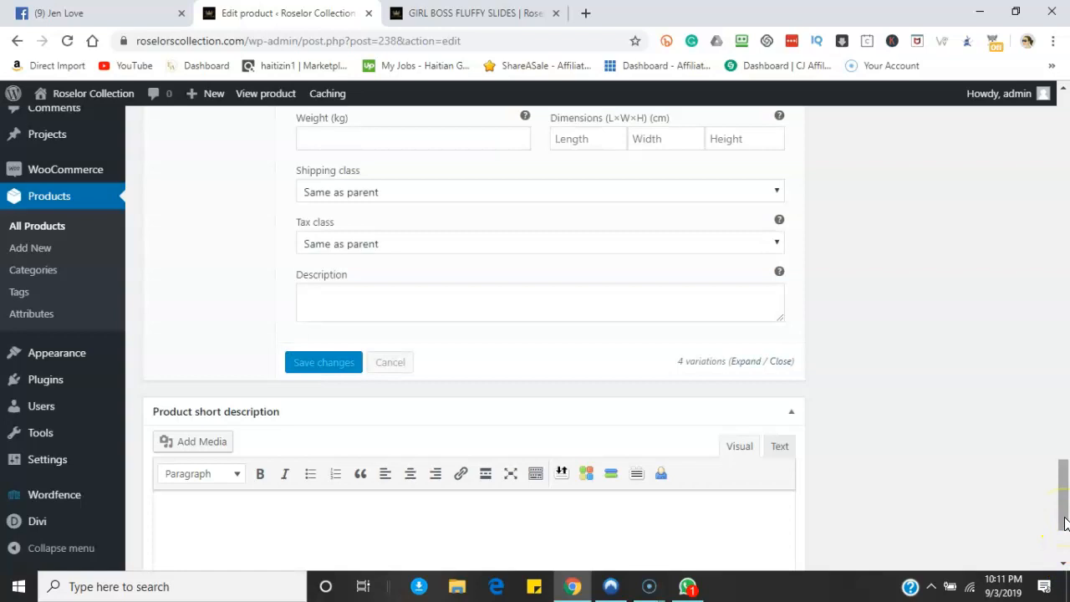
{"action": "left_click_drag", "start_coordinate": [1066, 520], "coordinate": [1059, 282]}
{"action": "left_click", "coordinate": [1000, 291]}
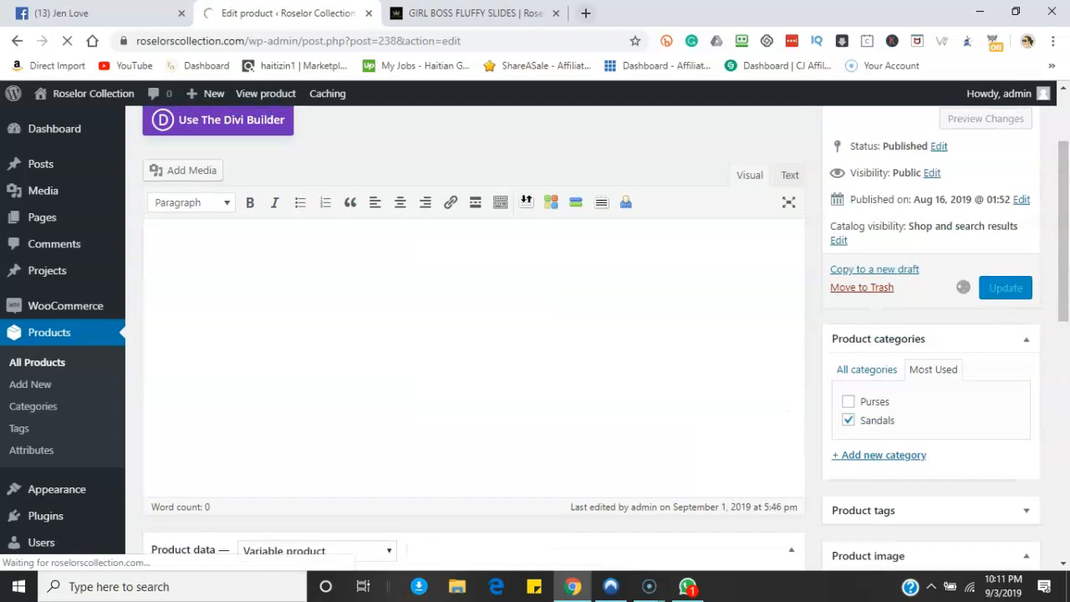
- Switch to the storefront, leave the GIRL BOSS FLUFFY SLIDES page and open the shop's Sandals category
{"action": "left_click", "coordinate": [493, 14]}
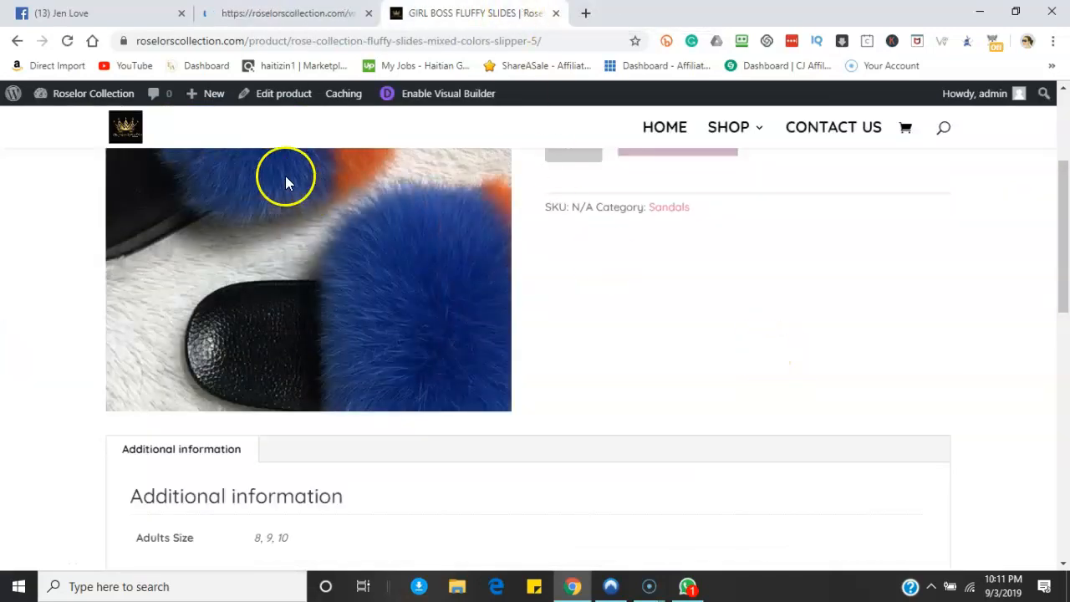
{"action": "left_click", "coordinate": [17, 41]}
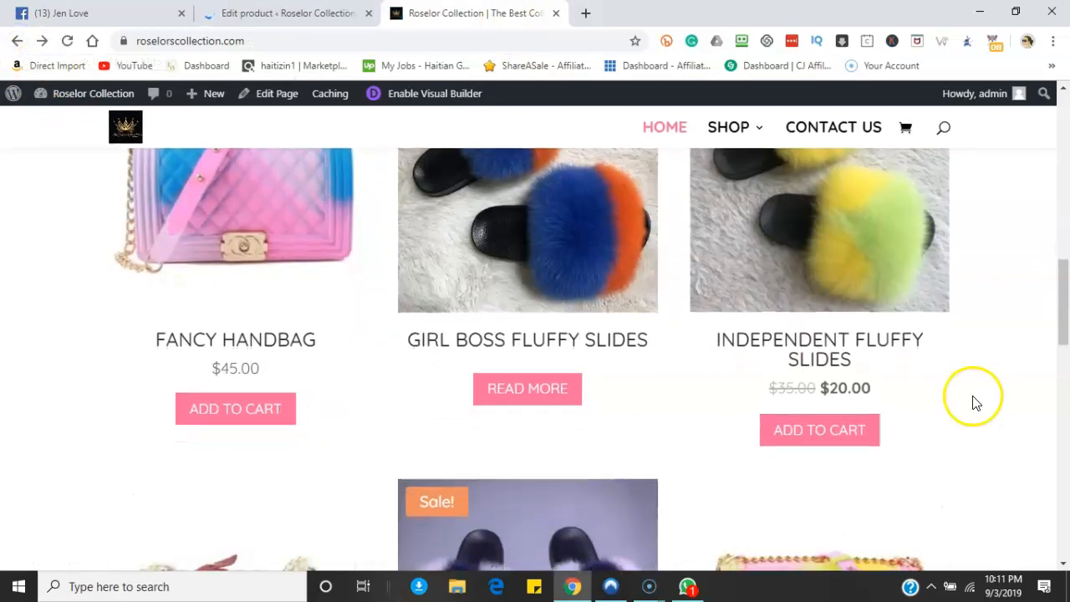
{"action": "left_click_drag", "start_coordinate": [1056, 349], "coordinate": [1054, 226]}
{"action": "mouse_move", "coordinate": [739, 133]}
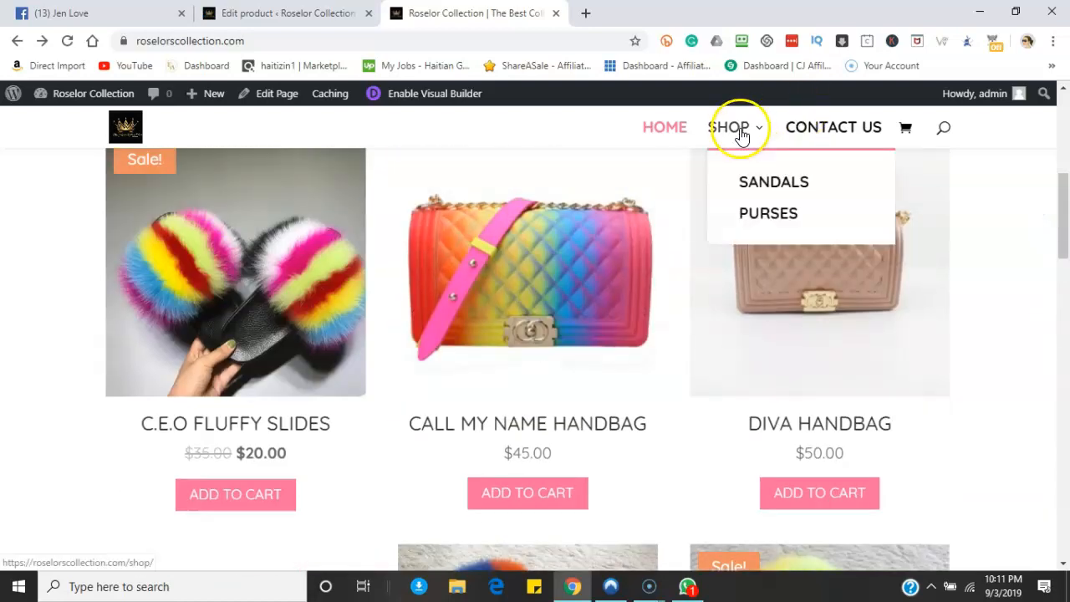
{"action": "left_click", "coordinate": [771, 221]}
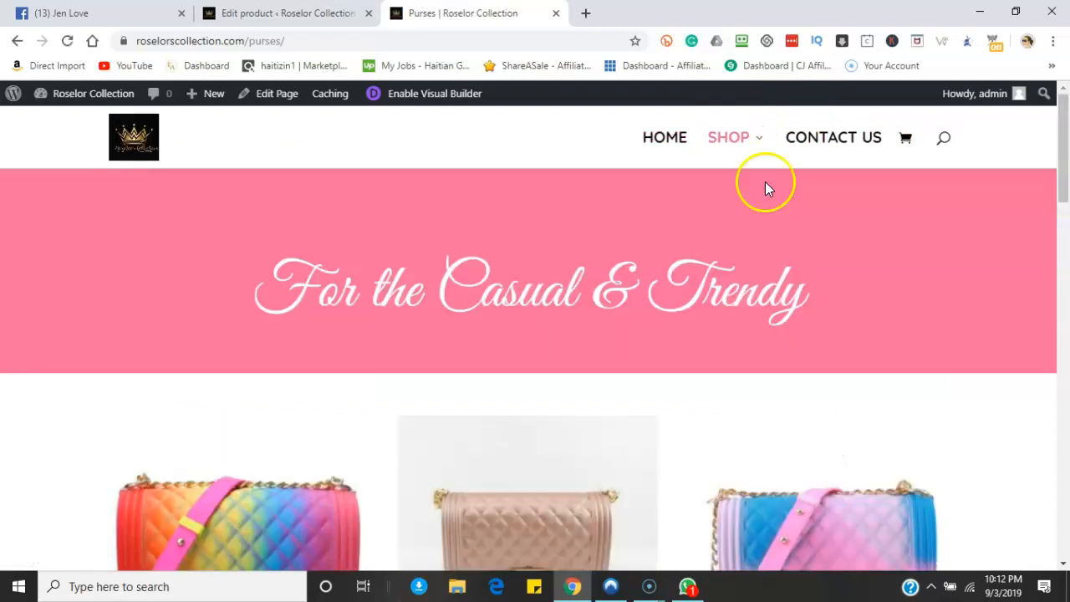
{"action": "mouse_move", "coordinate": [728, 135]}
{"action": "left_click", "coordinate": [766, 203]}
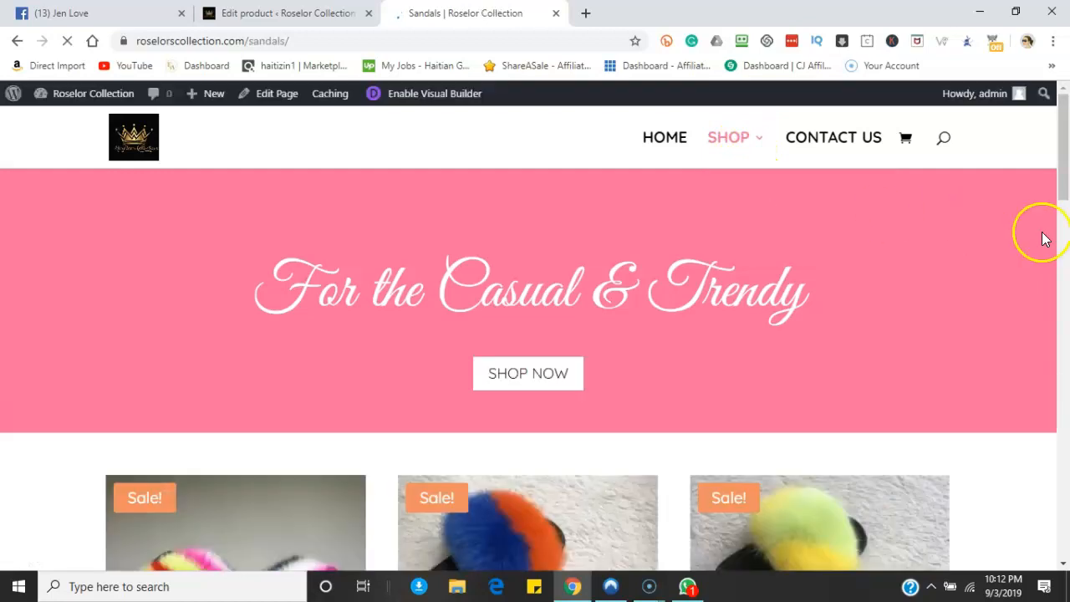
- Find UNBOTHERED FLUFFY SLIDES in the Sandals listing and open its selectable options
{"action": "left_click_drag", "start_coordinate": [1062, 148], "coordinate": [1056, 236]}
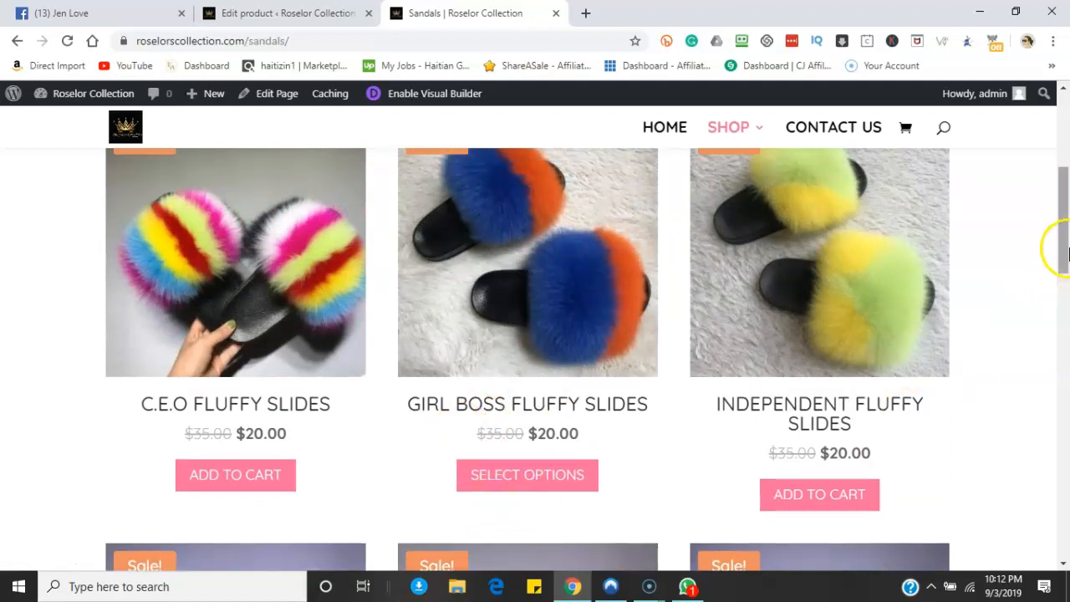
{"action": "left_click_drag", "start_coordinate": [1060, 255], "coordinate": [1050, 452]}
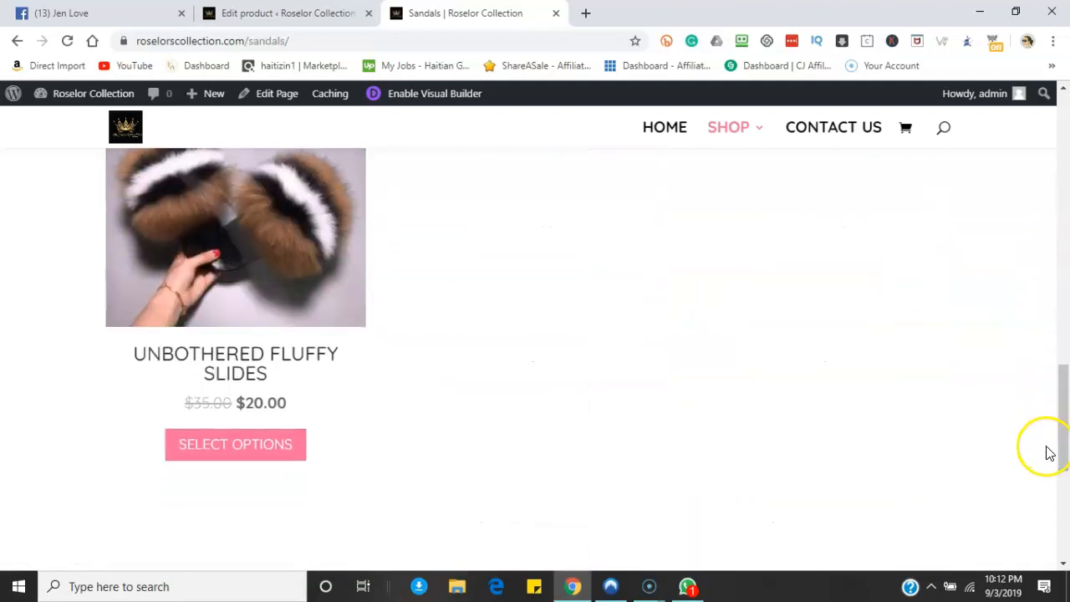
{"action": "left_click", "coordinate": [250, 444]}
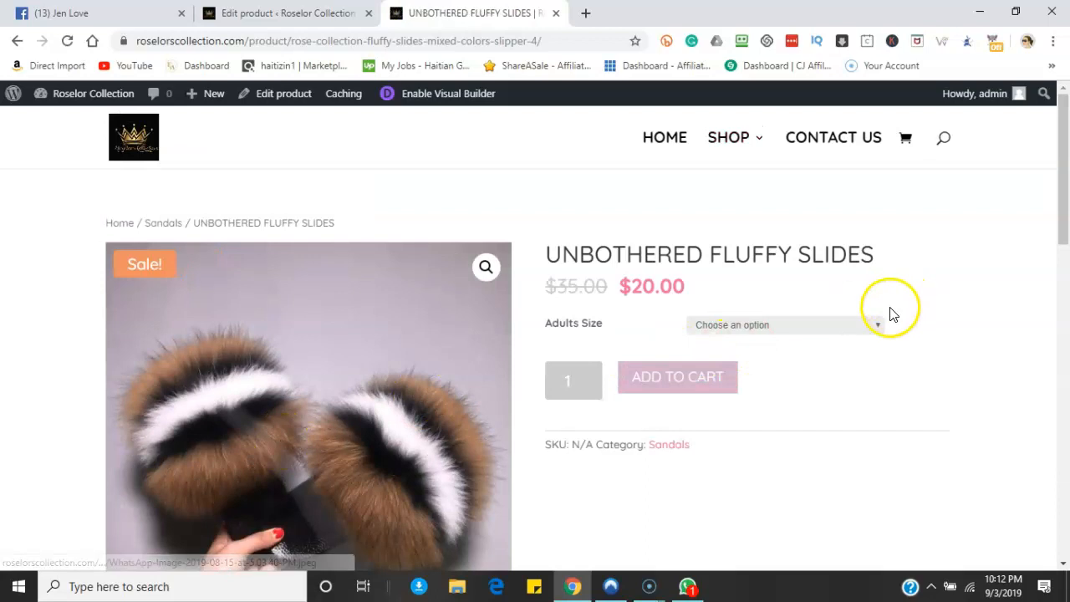
- Test the product page's Adults Size choices by selecting size 7 and size 9
{"action": "left_click", "coordinate": [882, 324]}
{"action": "left_click", "coordinate": [753, 355]}
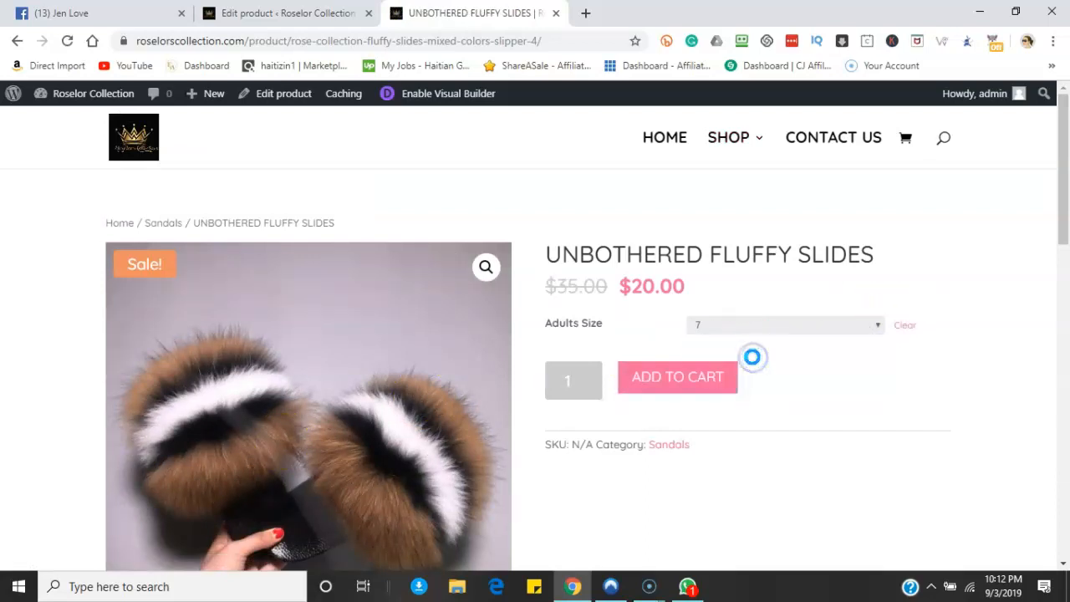
{"action": "left_click", "coordinate": [878, 327]}
{"action": "left_click", "coordinate": [790, 379]}
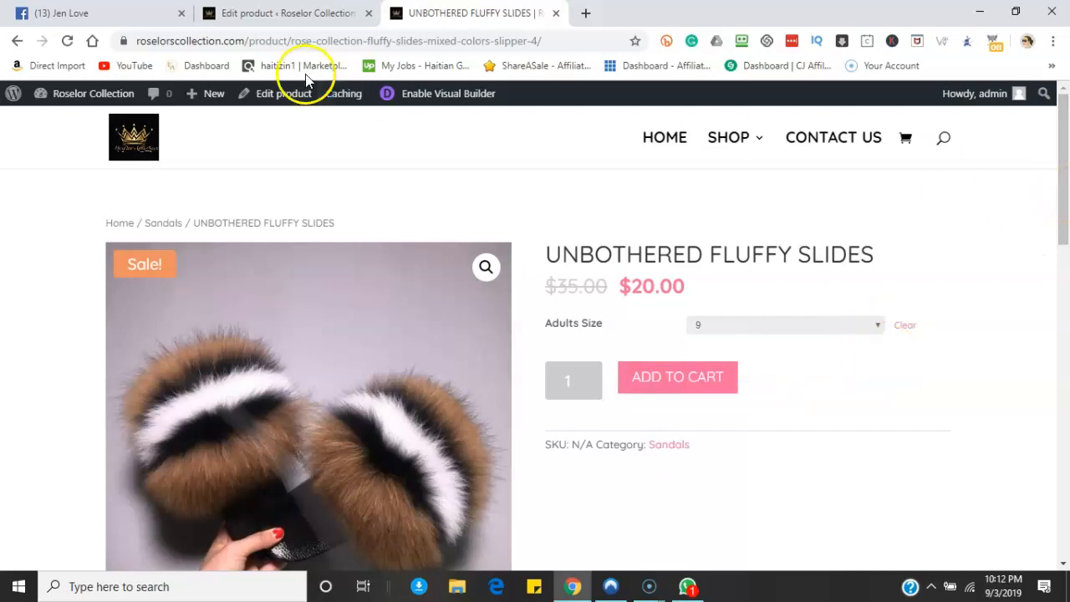
- Return to the UNBOTHERED FLUFFY SLIDES product editor and go to its product data section
{"action": "mouse_move", "coordinate": [84, 105]}
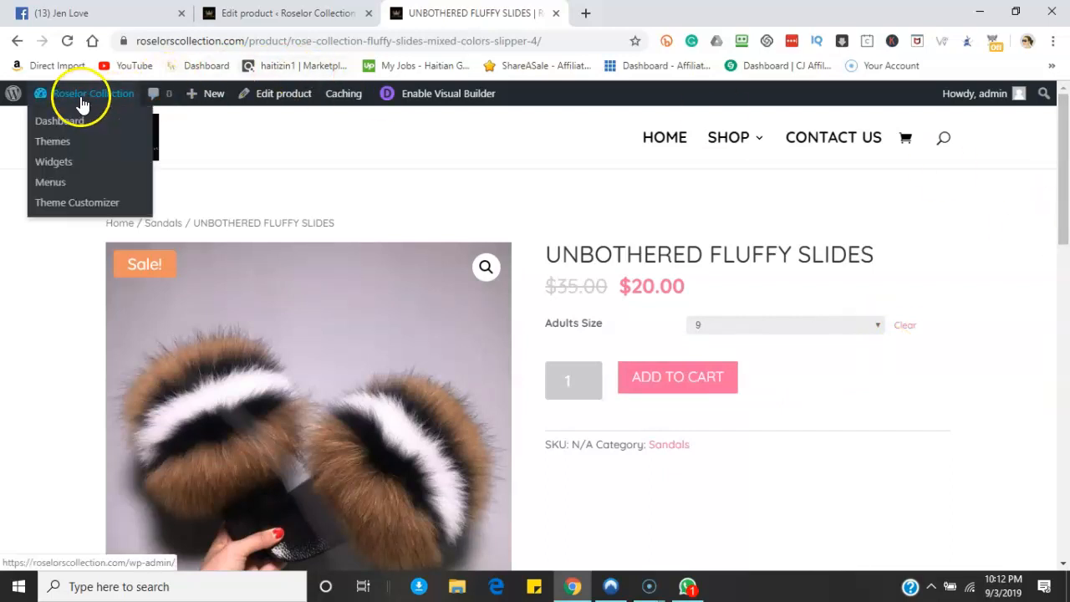
{"action": "left_click", "coordinate": [294, 12]}
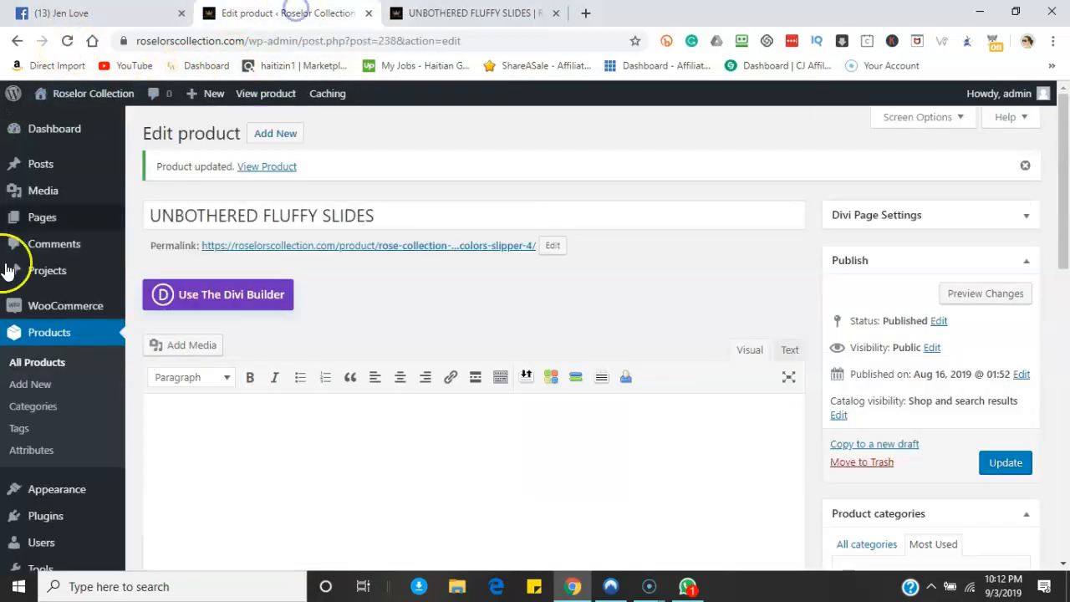
{"action": "left_click_drag", "start_coordinate": [1063, 164], "coordinate": [1066, 266]}
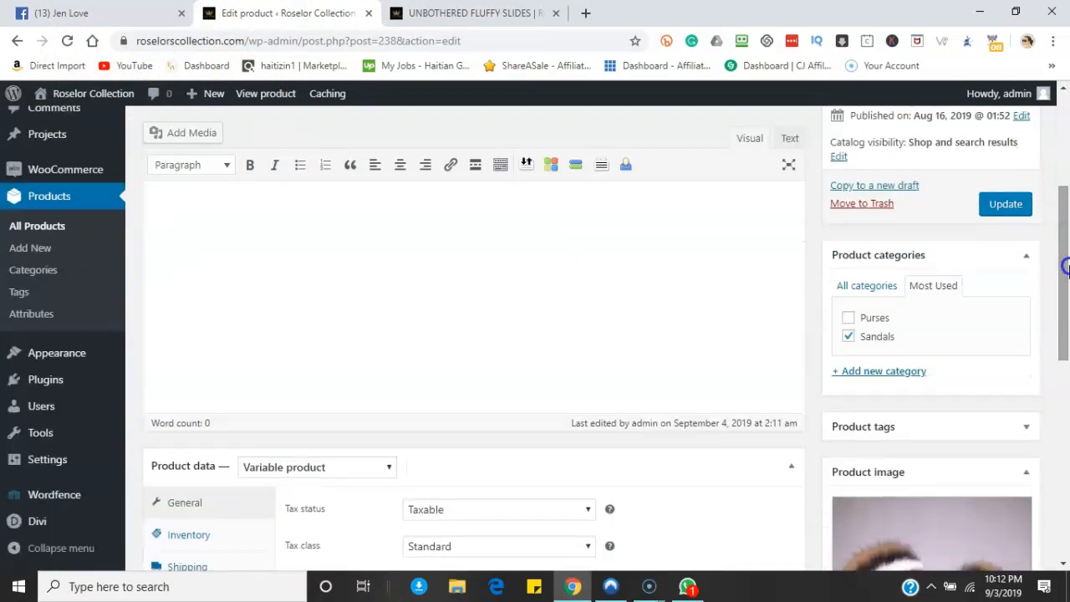